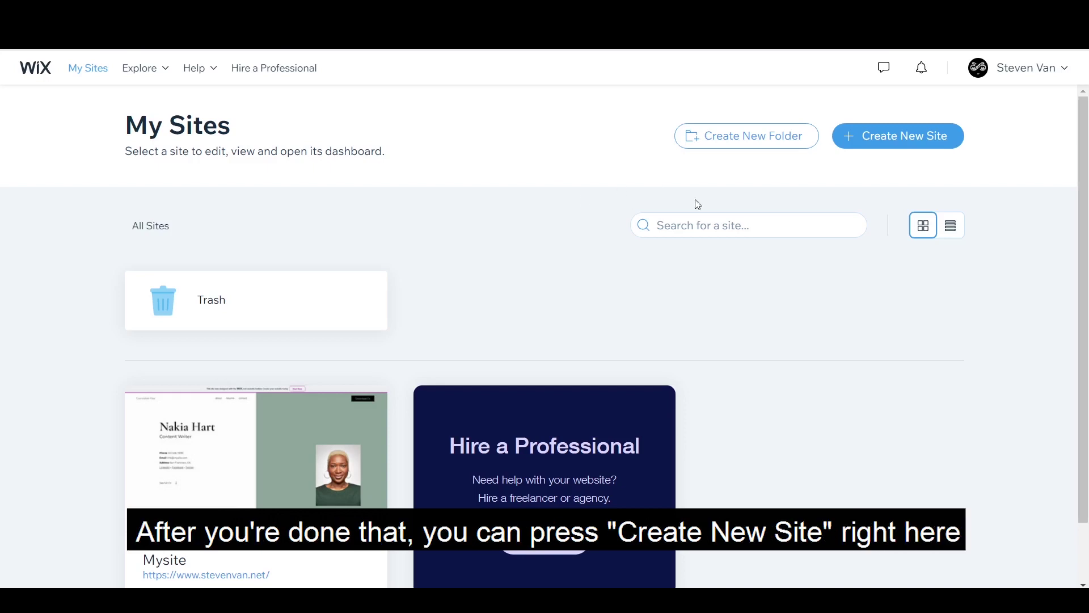
# Step: Start a new site from the My Sites dashboard to reach the website-type choices
pyautogui.click(870, 146)
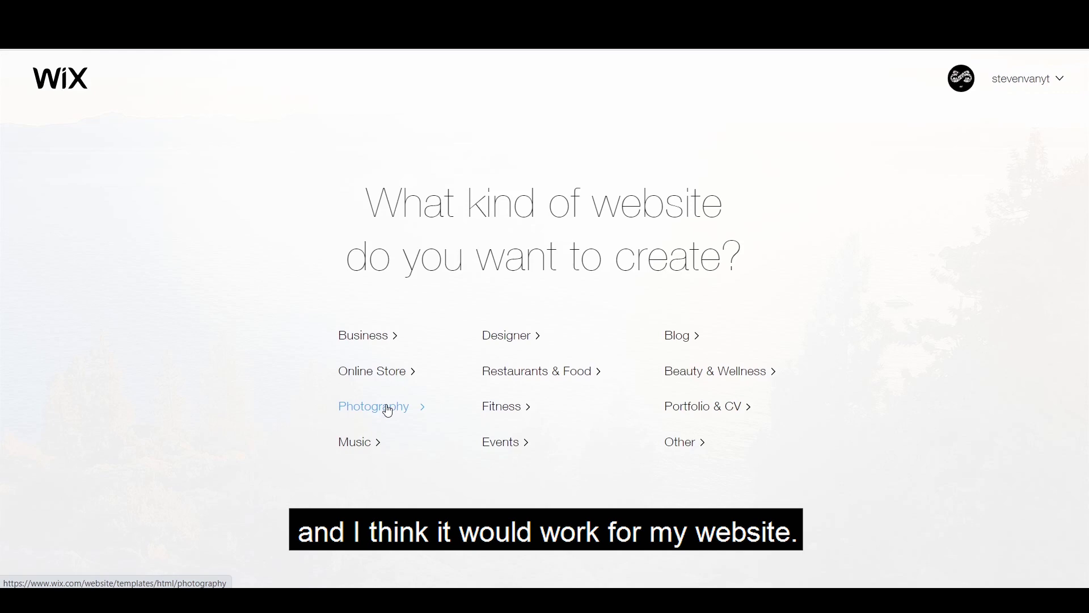
# Step: Pick Photography and preview the Photographer template among the photography templates
pyautogui.click(388, 410)
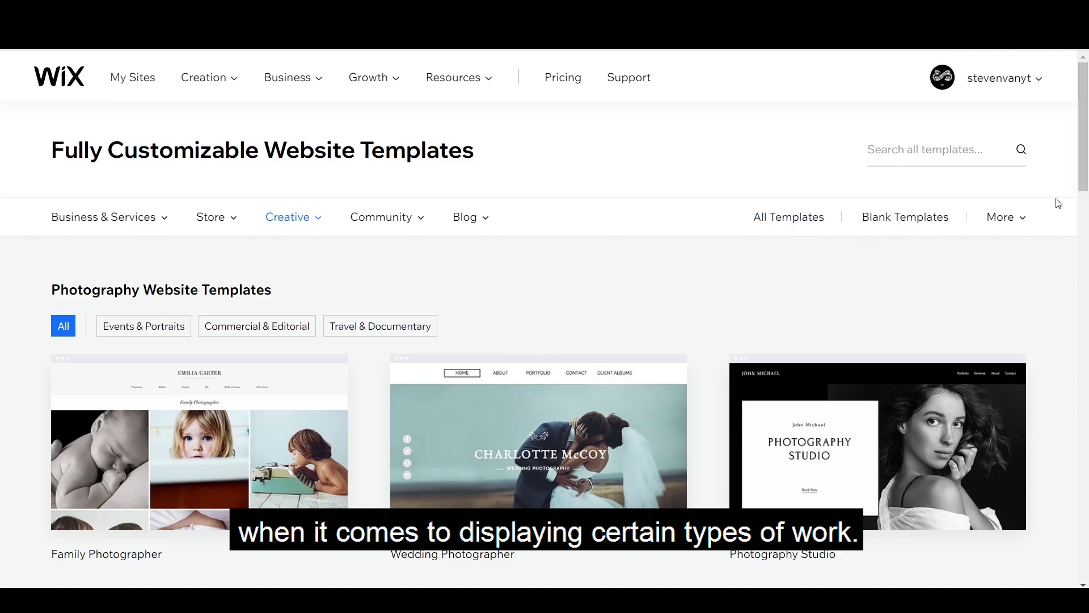
pyautogui.scroll(-5, 1059, 204)
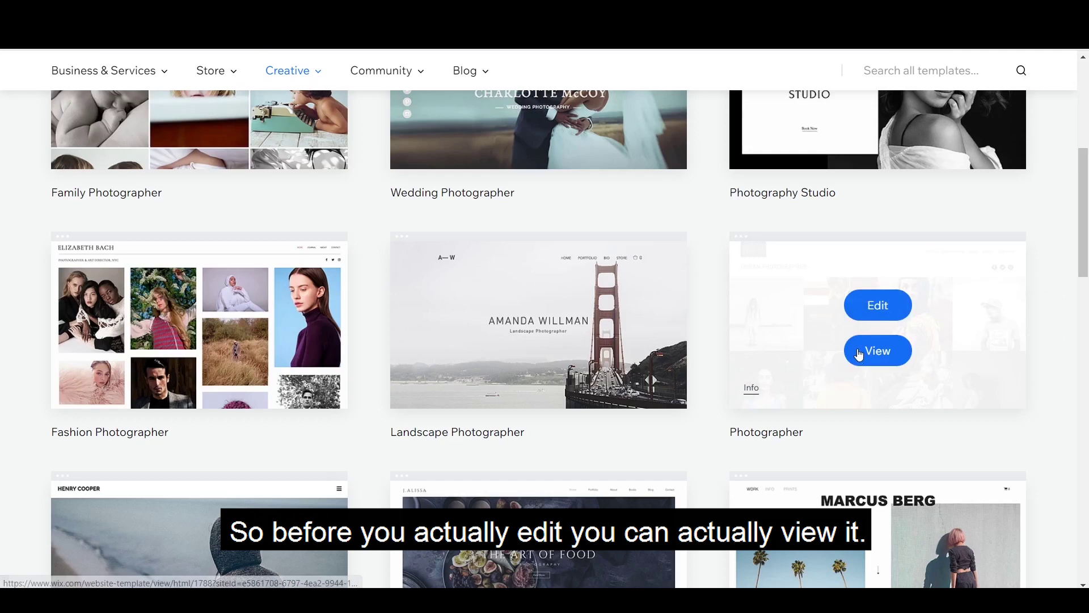
pyautogui.click(864, 359)
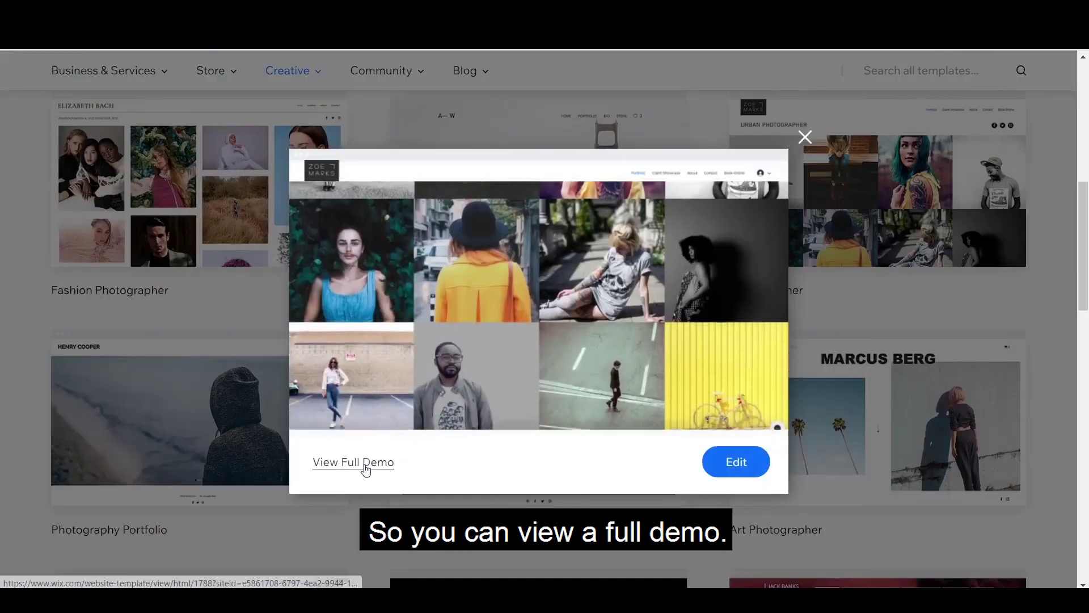
# Step: Open the Photographer full demo in mobile layout and enter its Urban Photographer page
pyautogui.click(366, 463)
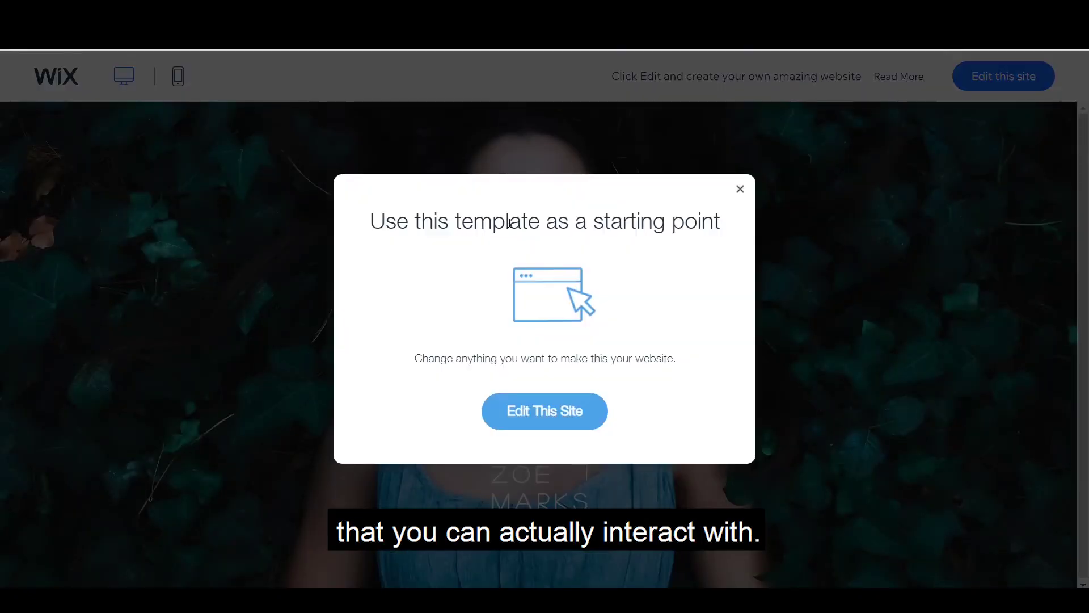
pyautogui.click(180, 82)
pyautogui.click(180, 82)
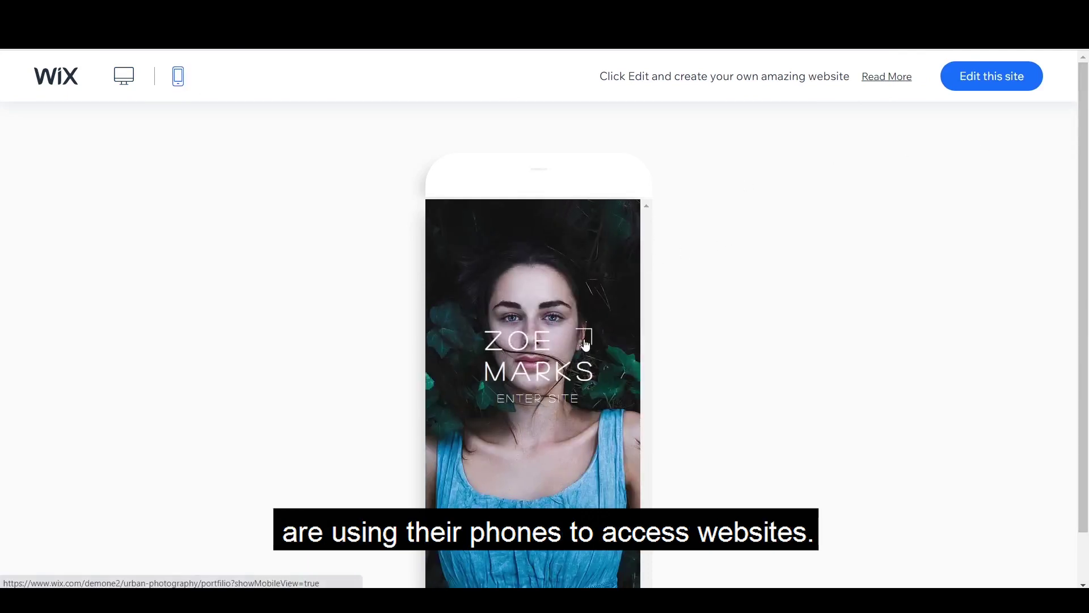
pyautogui.click(533, 402)
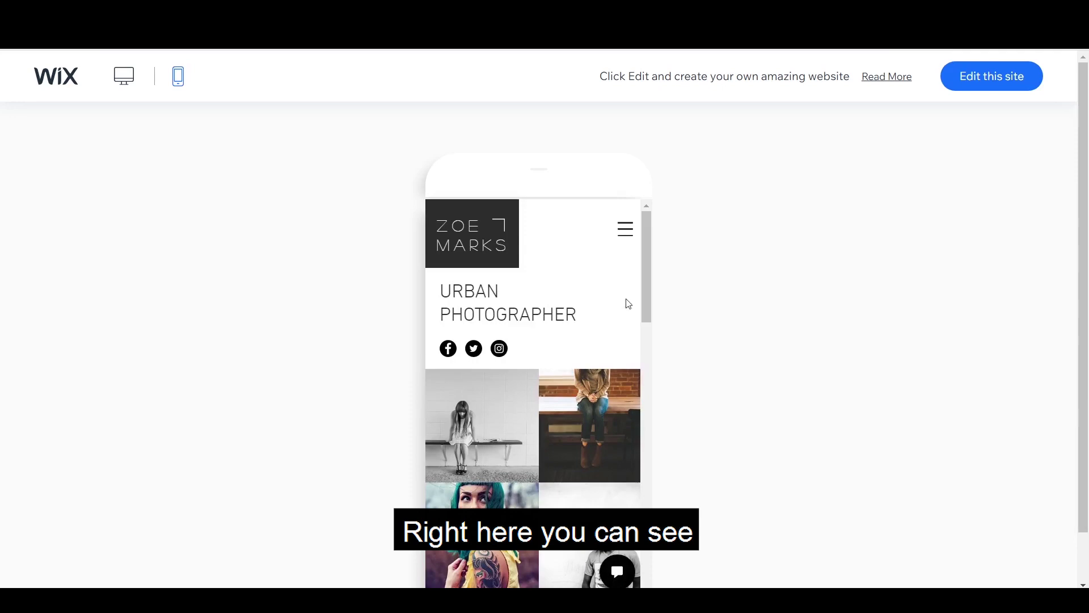
pyautogui.moveTo(645, 295); pyautogui.dragTo(693, 246)
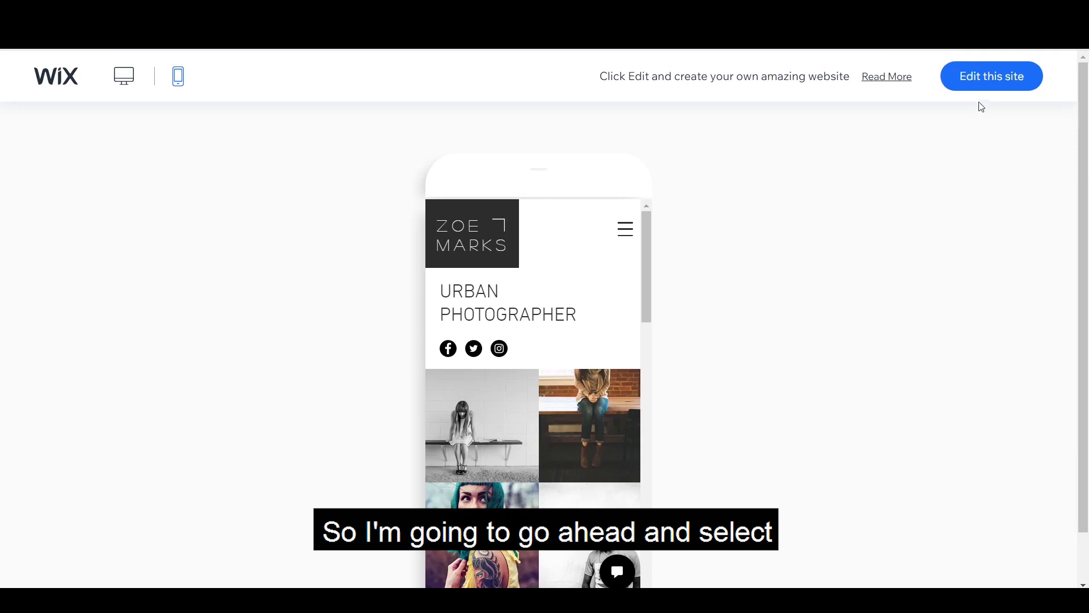
# Step: Start editing the template and nest the Portfolio page under Client Showcase
pyautogui.click(985, 75)
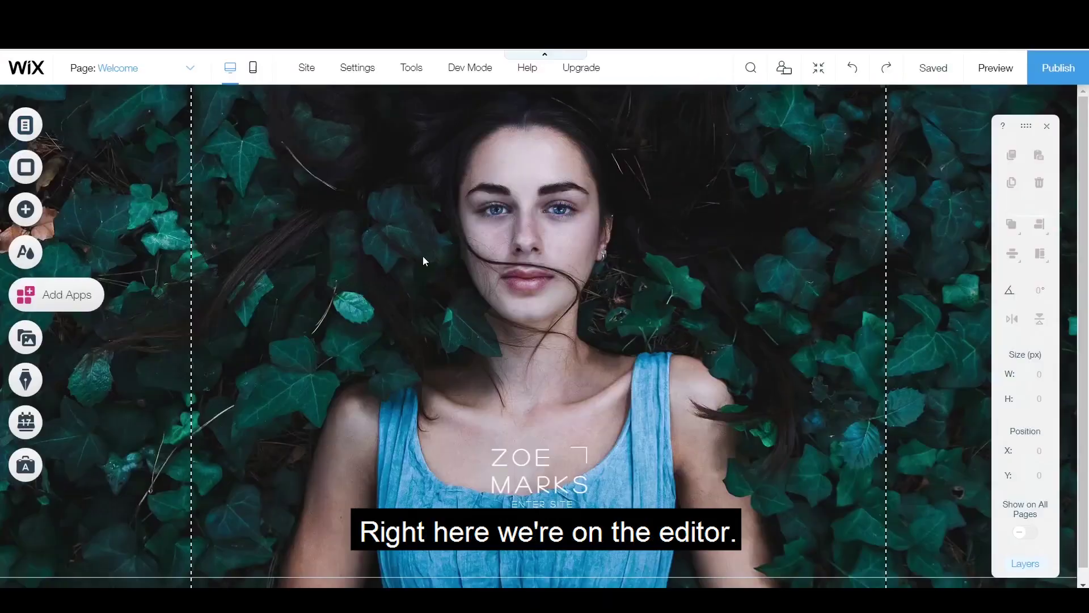
pyautogui.click(34, 134)
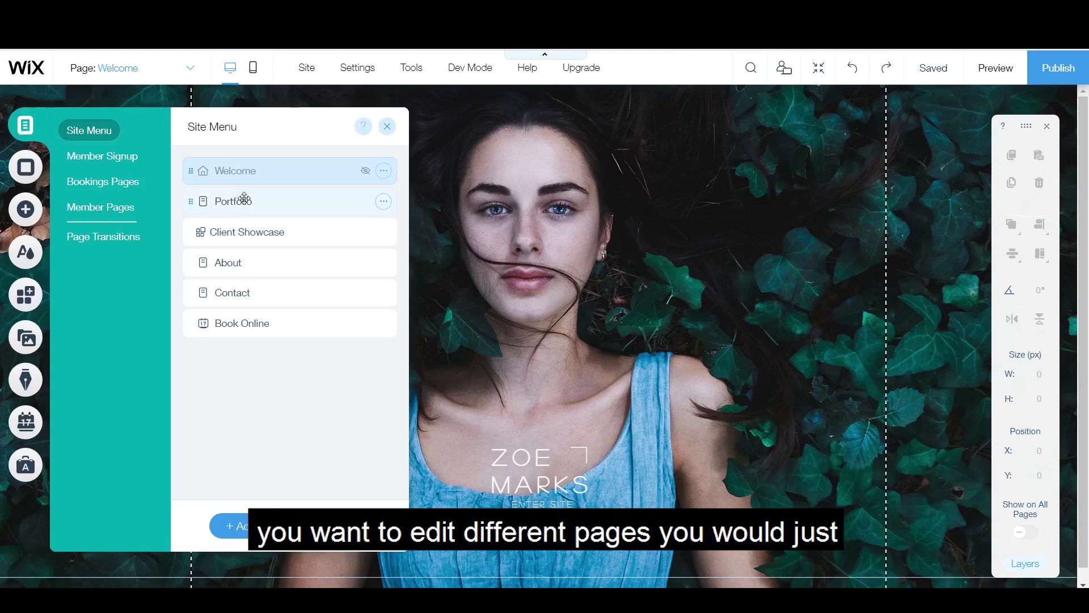
pyautogui.click(292, 207)
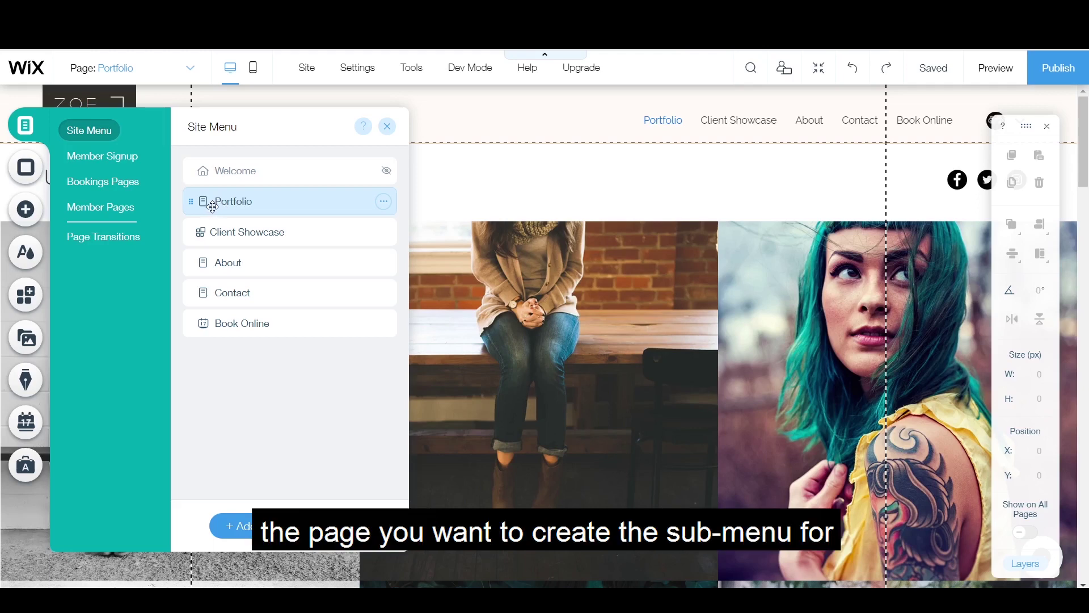
pyautogui.moveTo(209, 202); pyautogui.dragTo(253, 229)
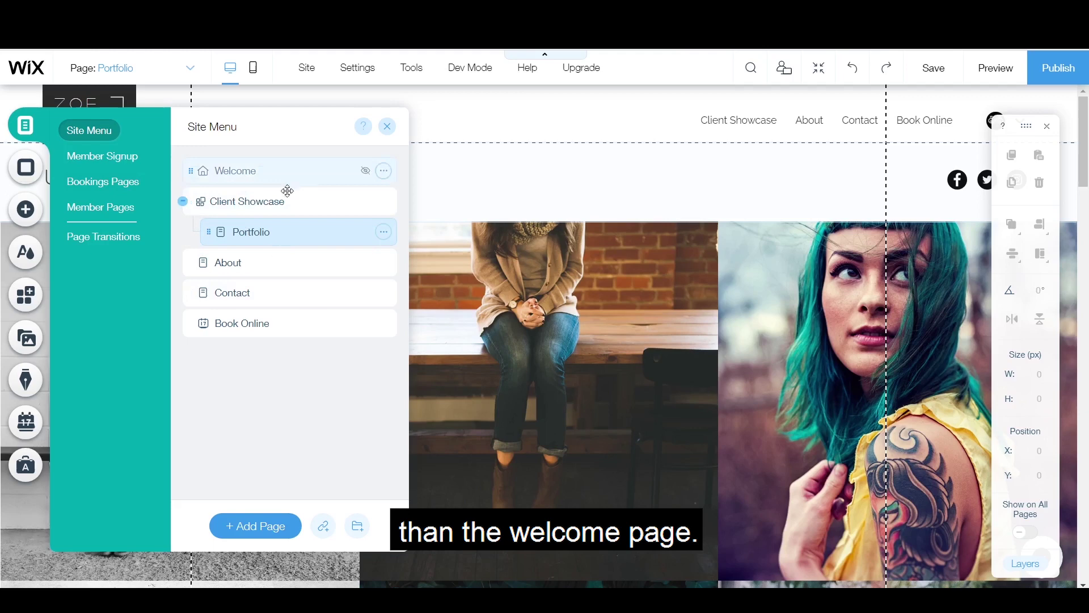
# Step: Go to the Client Showcase page, check the navigation menu, and preview the site
pyautogui.click(244, 202)
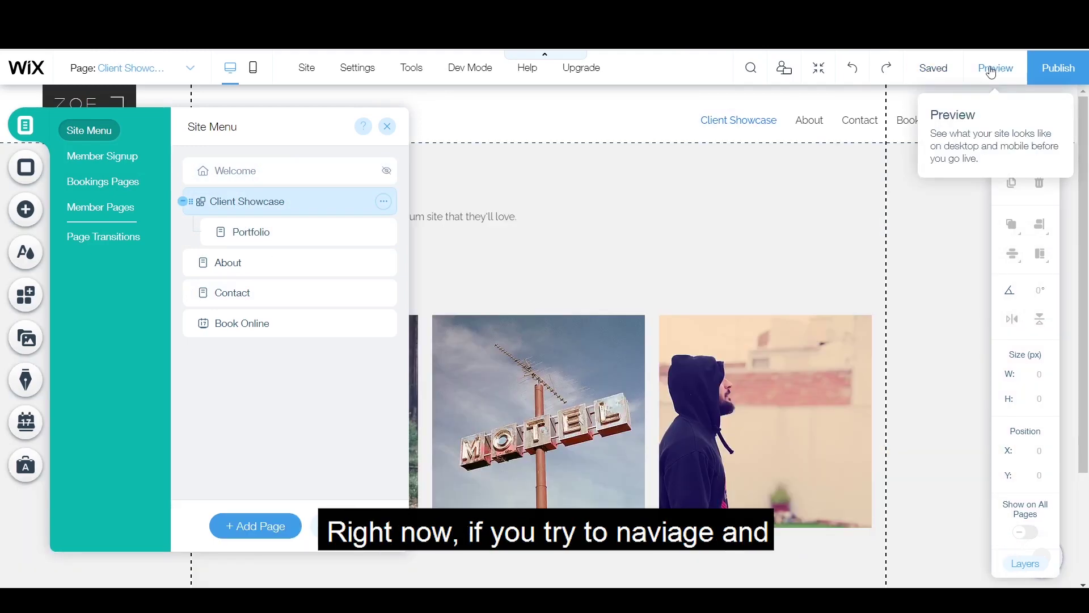
pyautogui.click(861, 121)
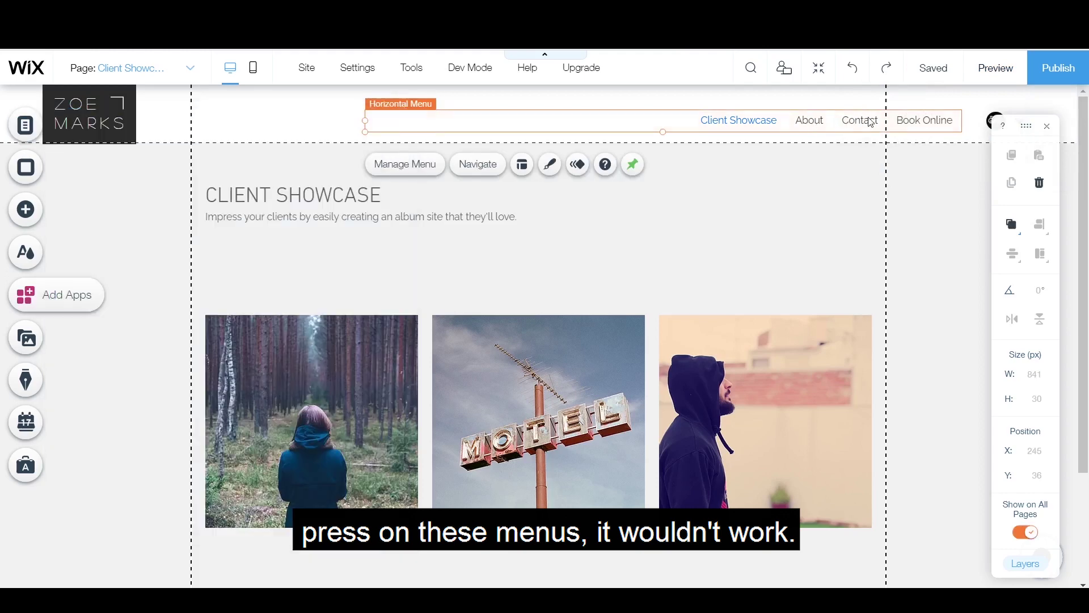
pyautogui.click(29, 129)
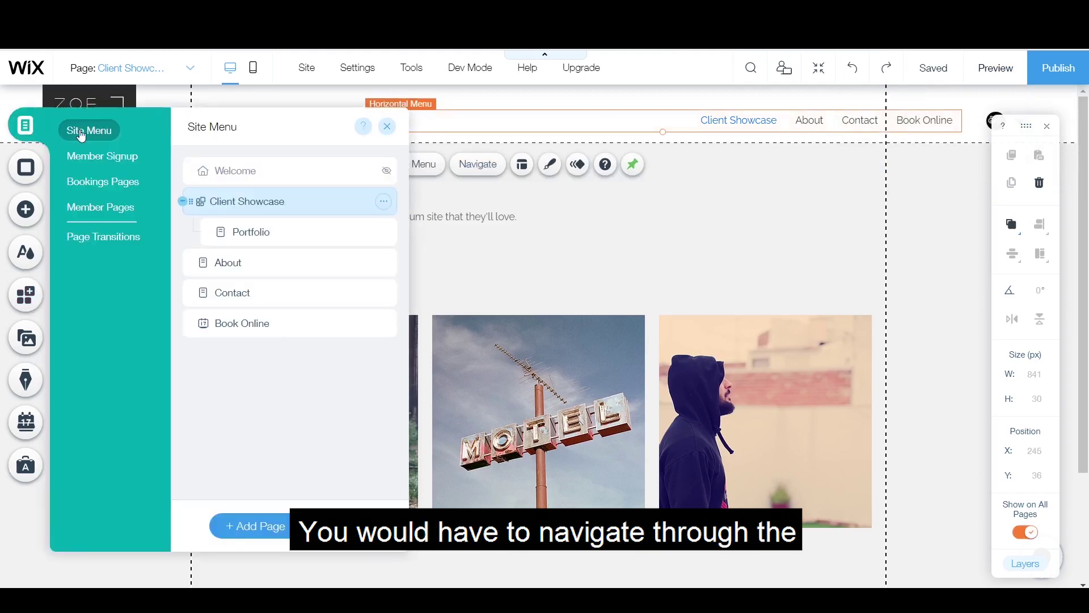
pyautogui.click(997, 74)
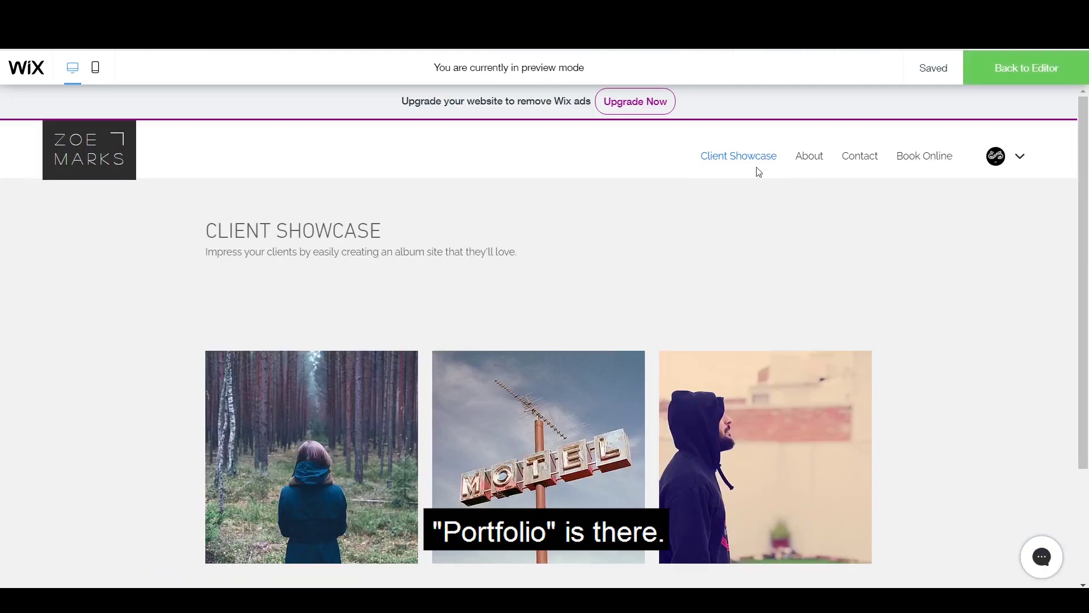
# Step: Confirm in preview that Portfolio drops down beneath the Client Showcase menu item
pyautogui.moveTo(766, 169)
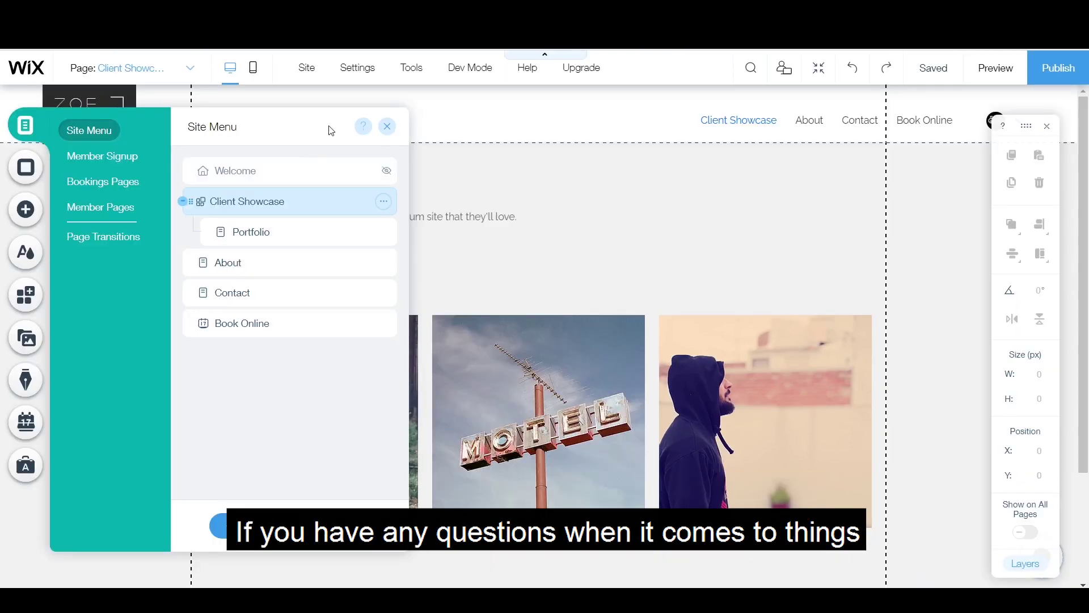
# Step: Read the help on managing site pages, then view Client Showcase's options and the page navigator
pyautogui.click(364, 127)
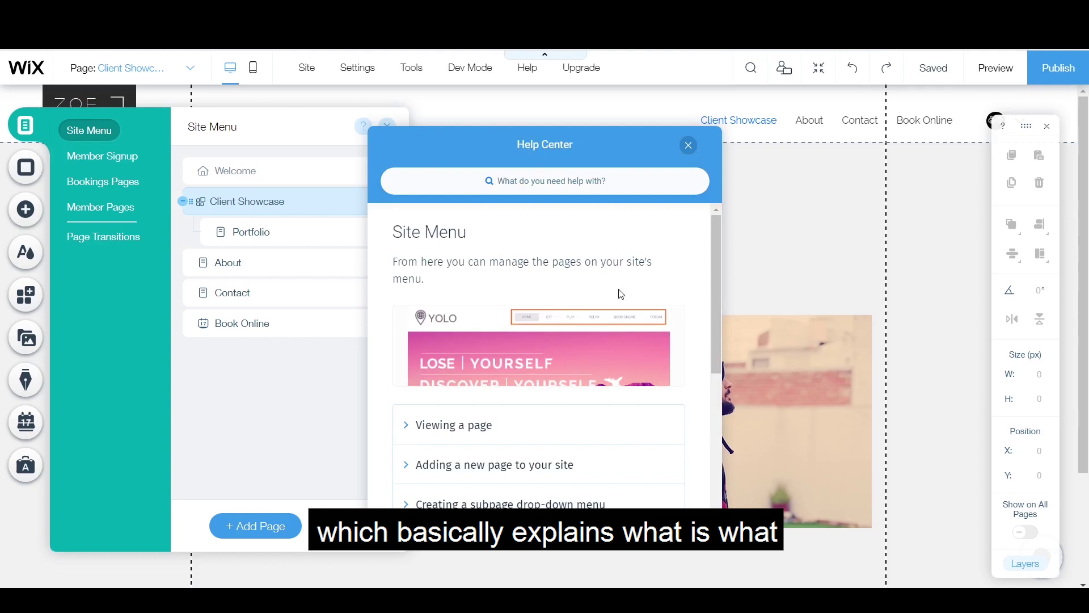
pyautogui.scroll(-2, 718, 260)
pyautogui.scroll(1, 717, 247)
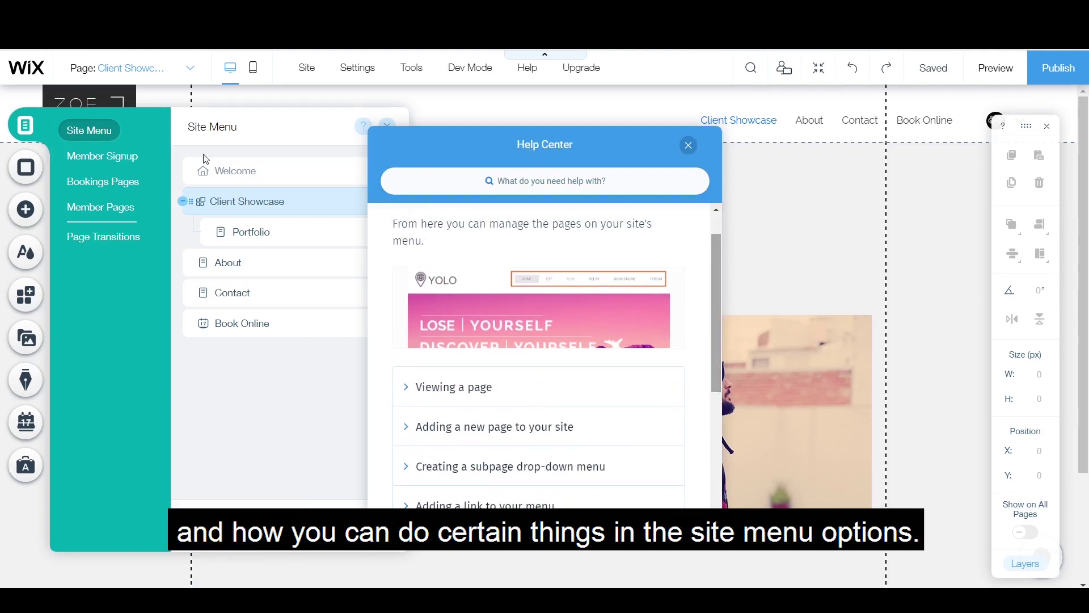
pyautogui.press('Escape')
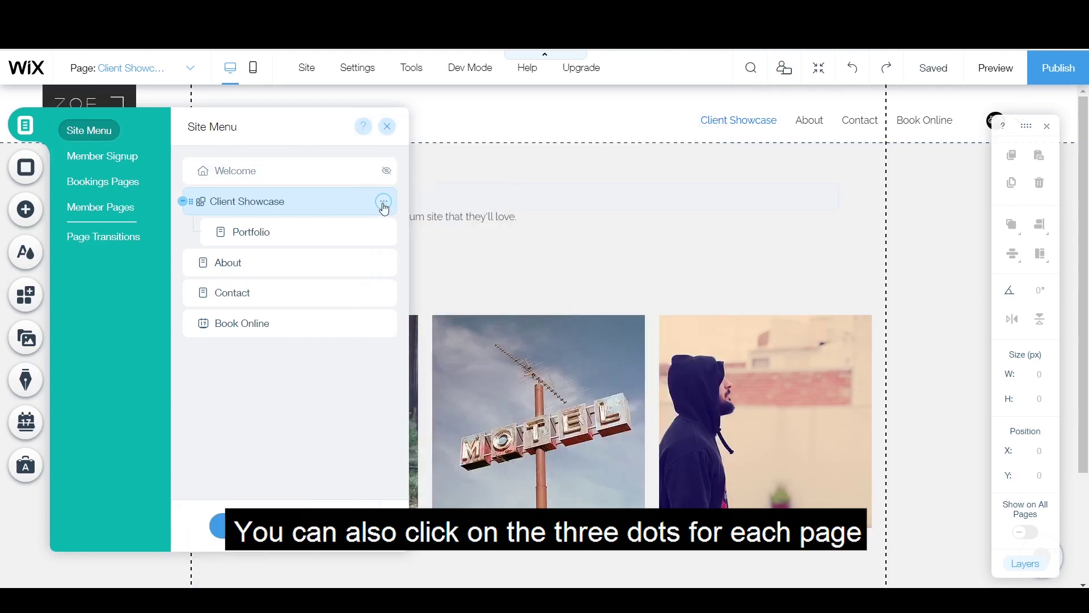
pyautogui.click(384, 203)
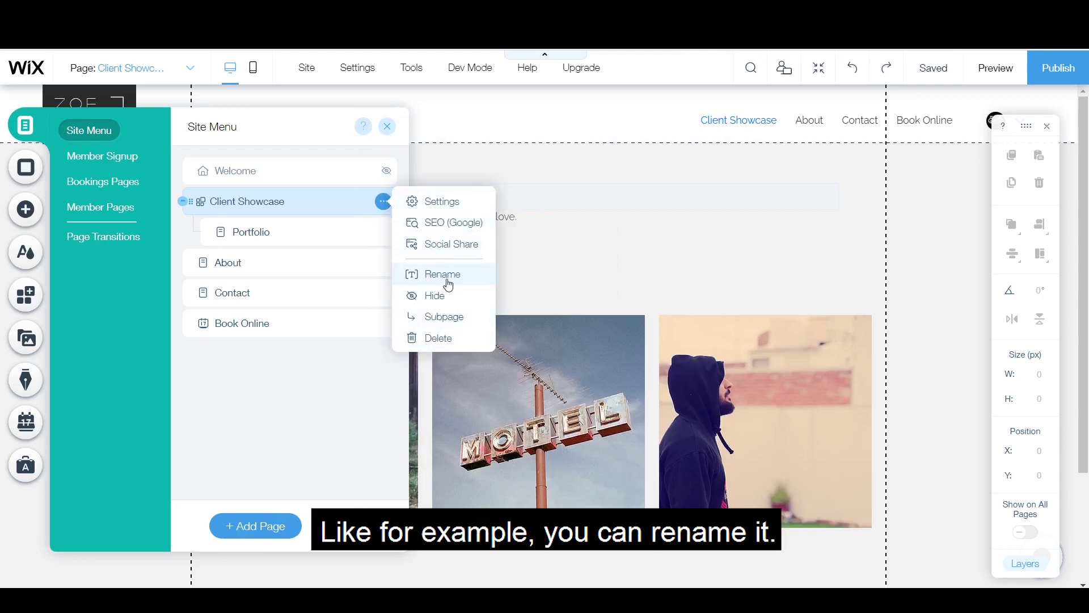
pyautogui.click(474, 166)
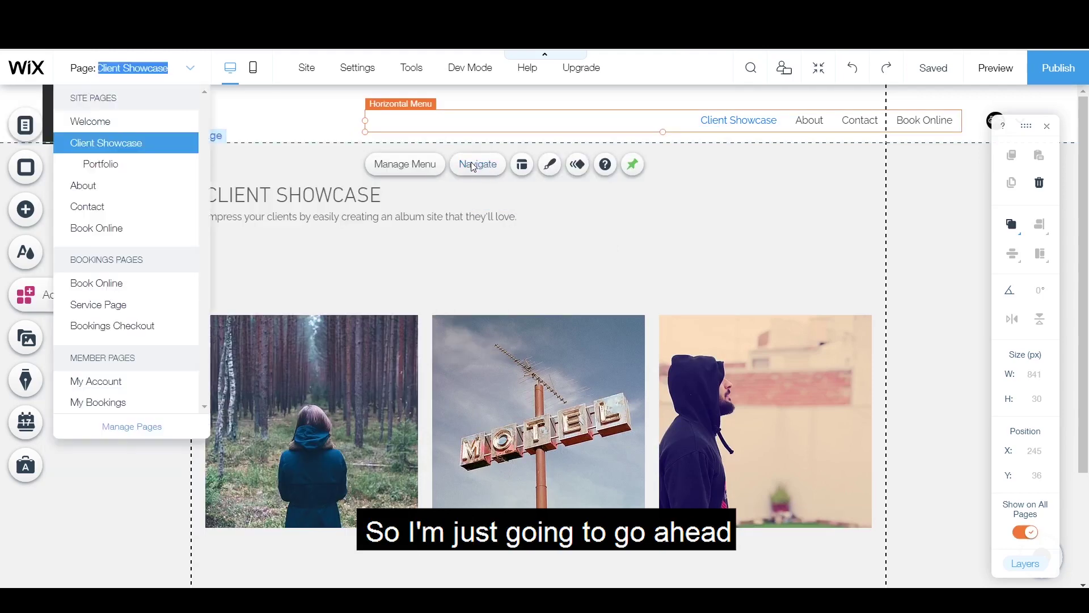
# Step: Apply the Work Sans Semi Bold font to the Welcome page's name heading
pyautogui.click(112, 122)
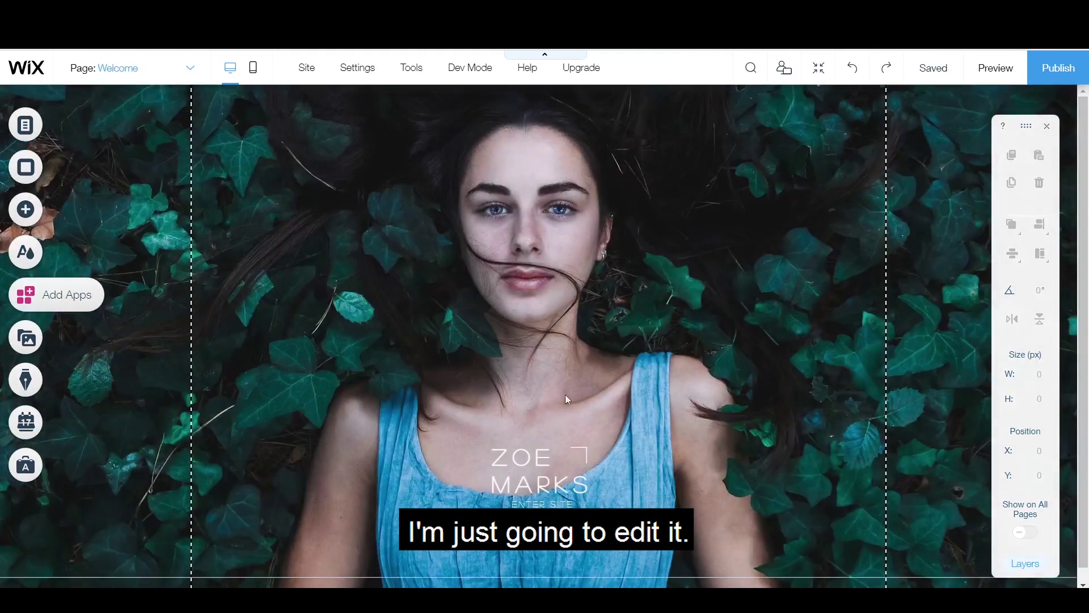
pyautogui.doubleClick(533, 462)
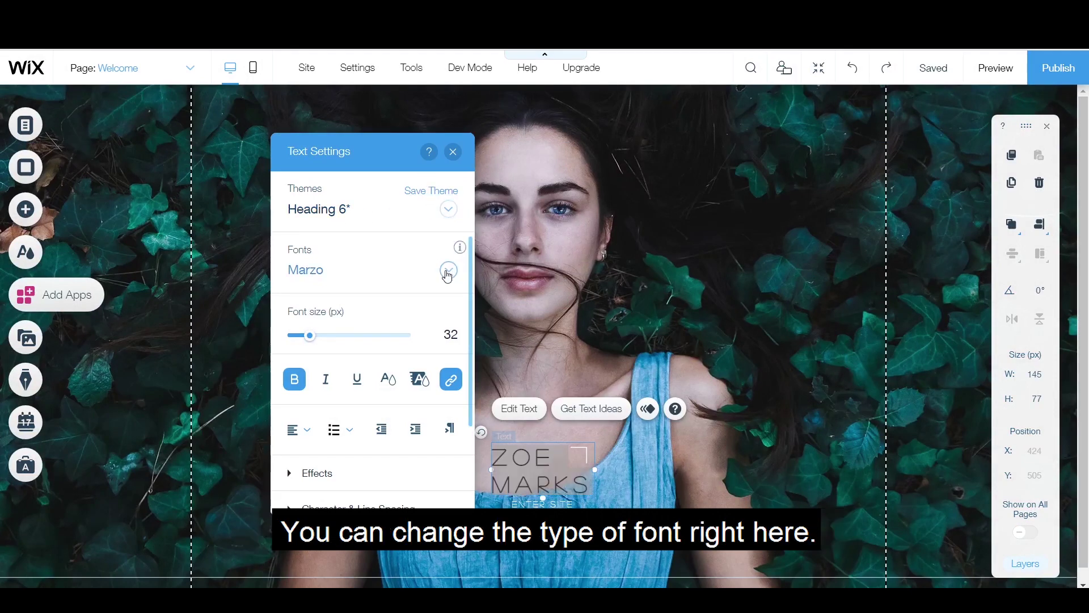
pyautogui.click(449, 273)
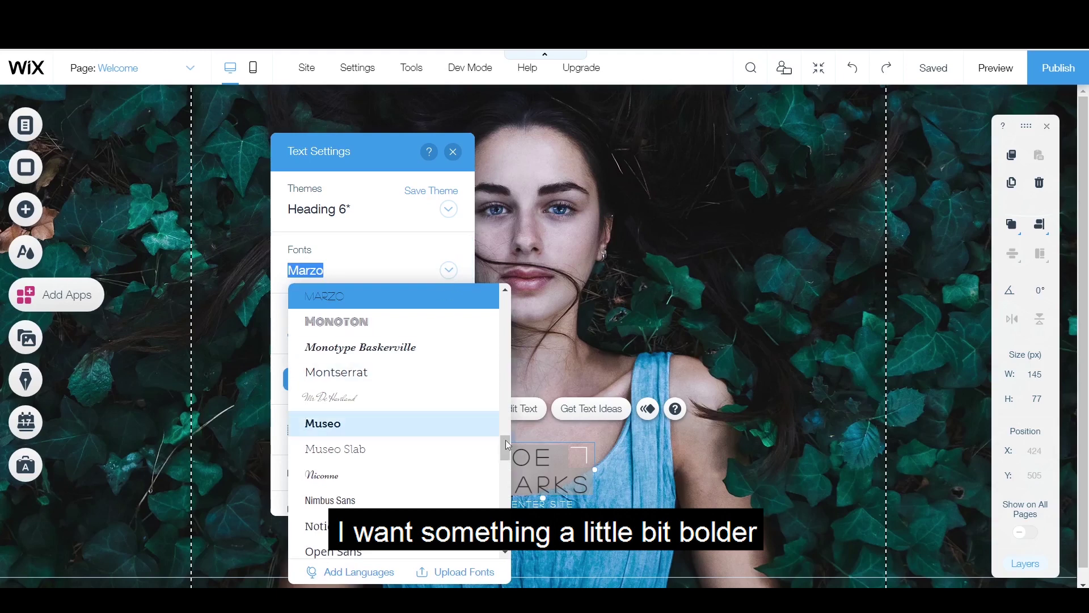
pyautogui.scroll(-5, 377, 518)
pyautogui.scroll(-1, 377, 539)
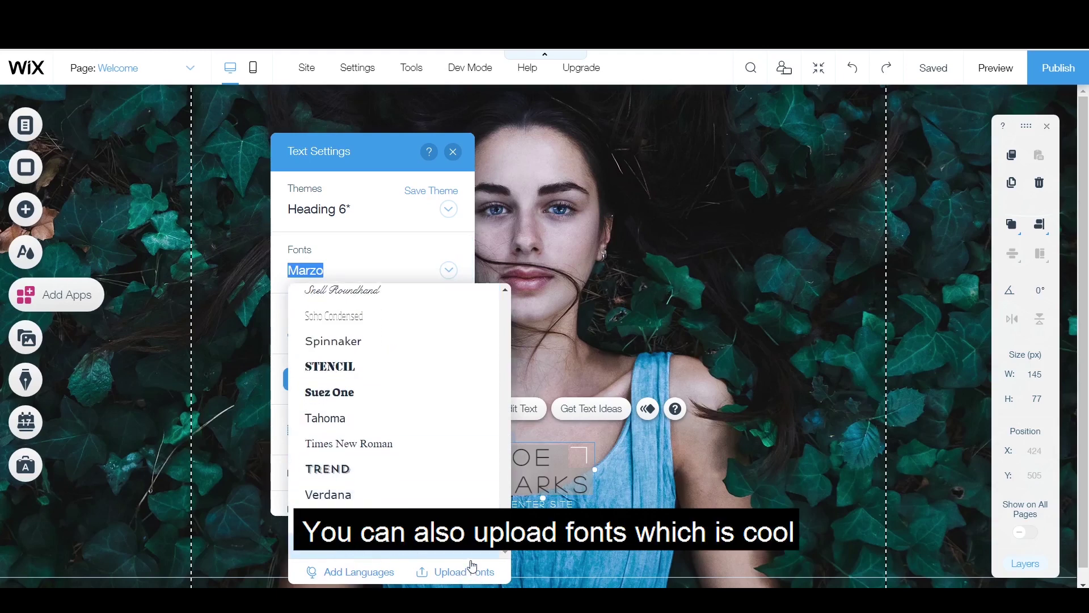
pyautogui.click(447, 554)
# Step: Replace the heading text with the site owner's name, widen it to 214 px and shift it left
pyautogui.doubleClick(533, 454)
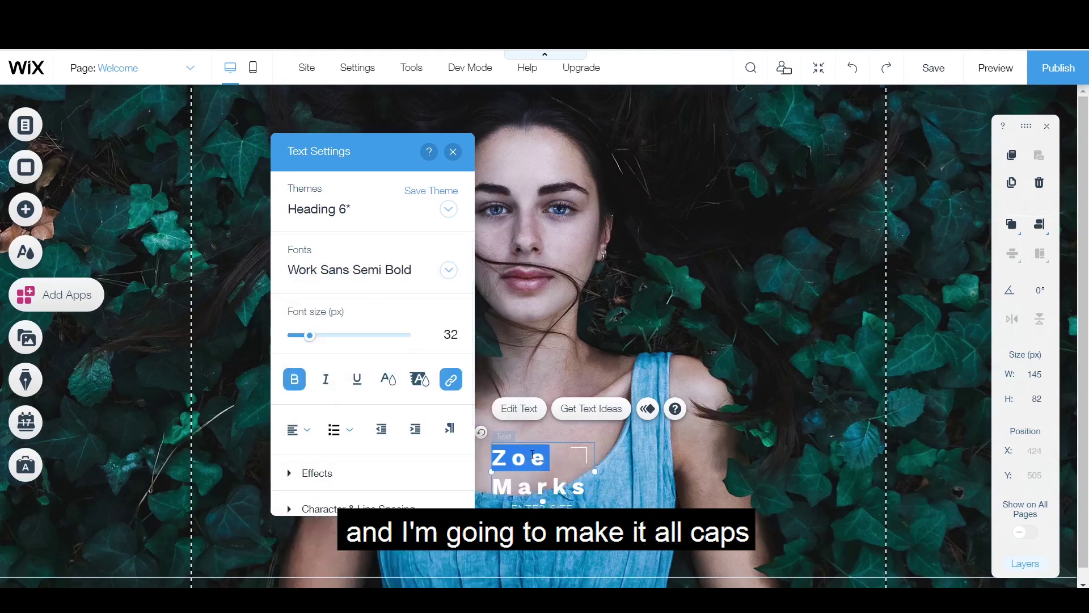
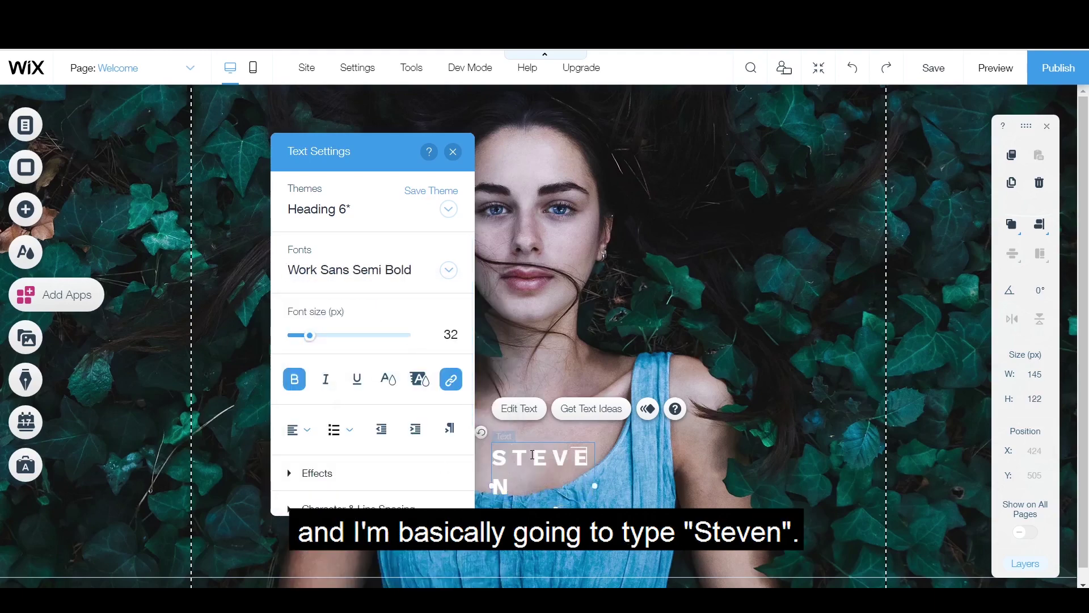
pyautogui.moveTo(596, 486); pyautogui.dragTo(645, 473)
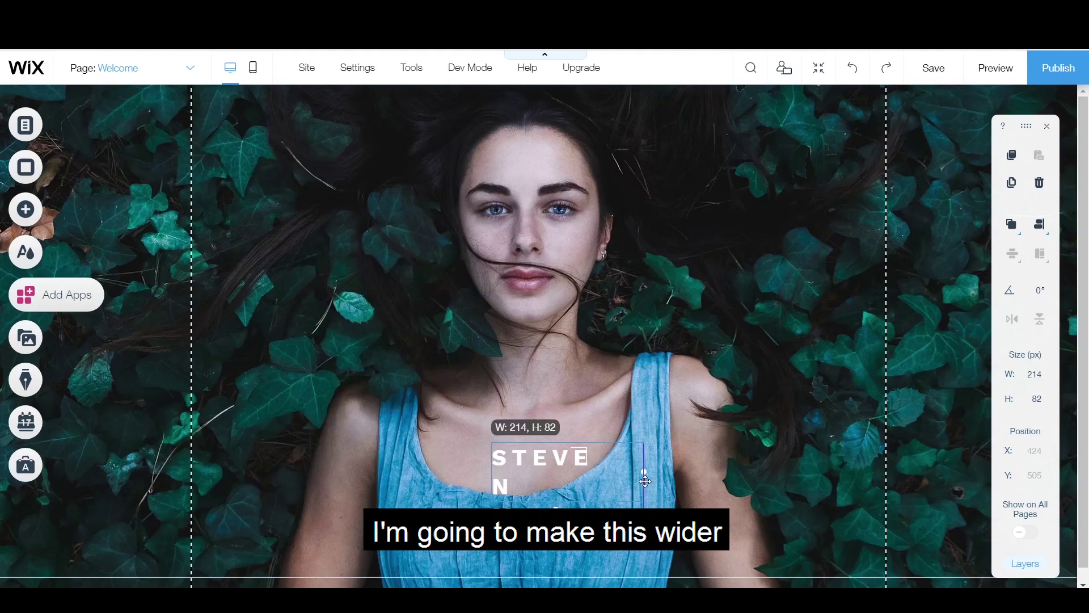
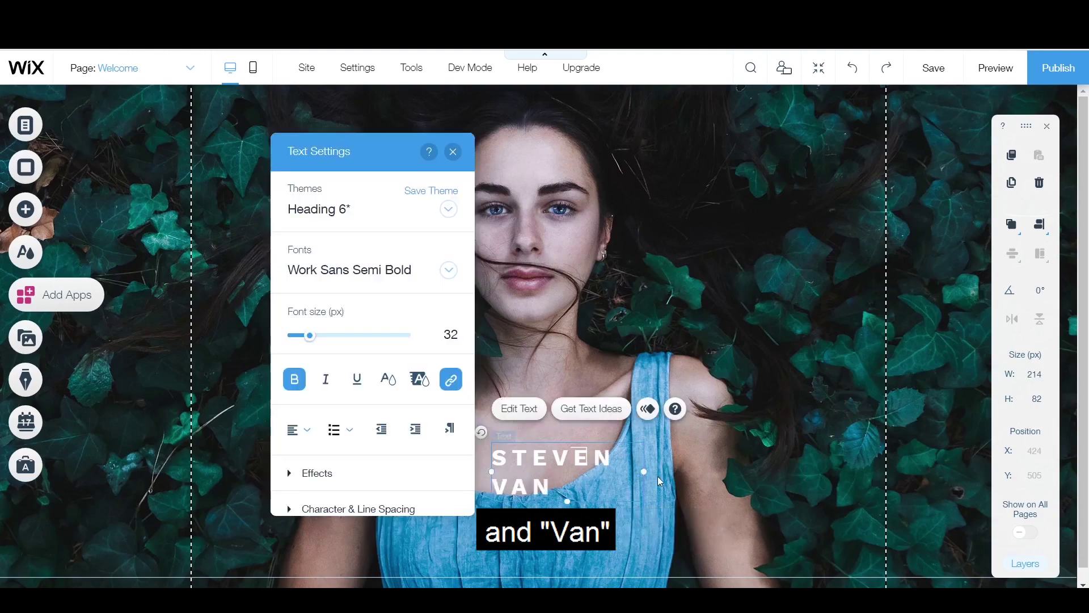
pyautogui.moveTo(551, 460); pyautogui.dragTo(522, 461)
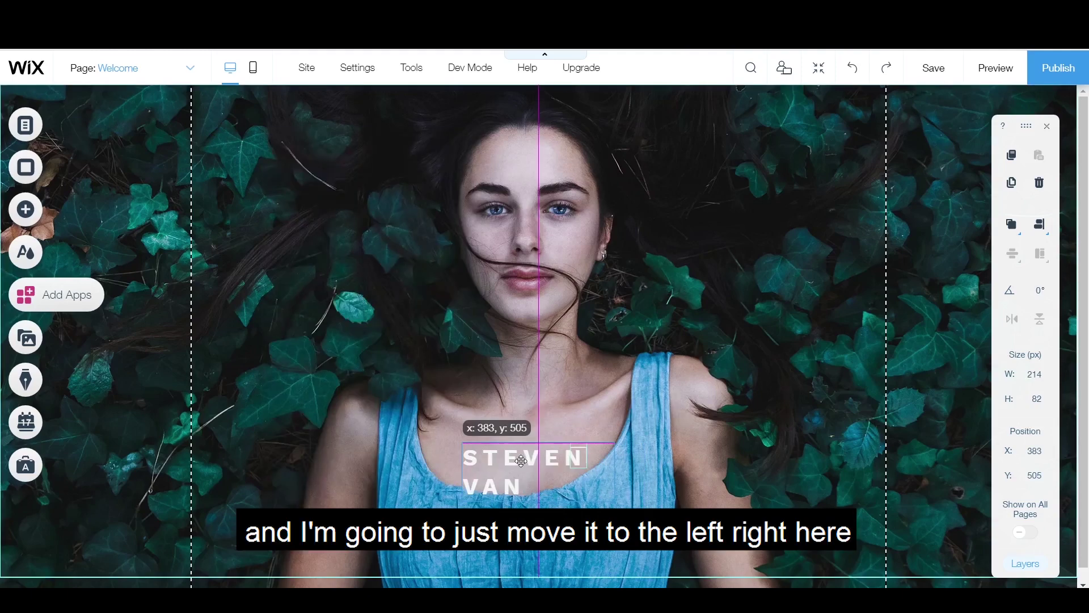
# Step: Select the Welcome page background and bring up its Page Background panel
pyautogui.click(709, 417)
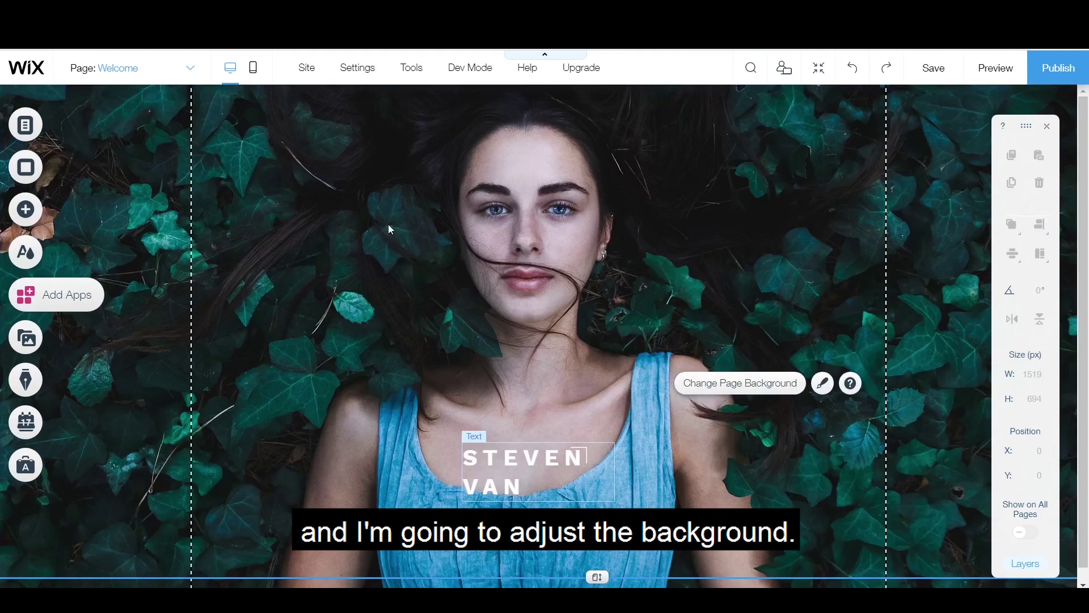
pyautogui.click(368, 195)
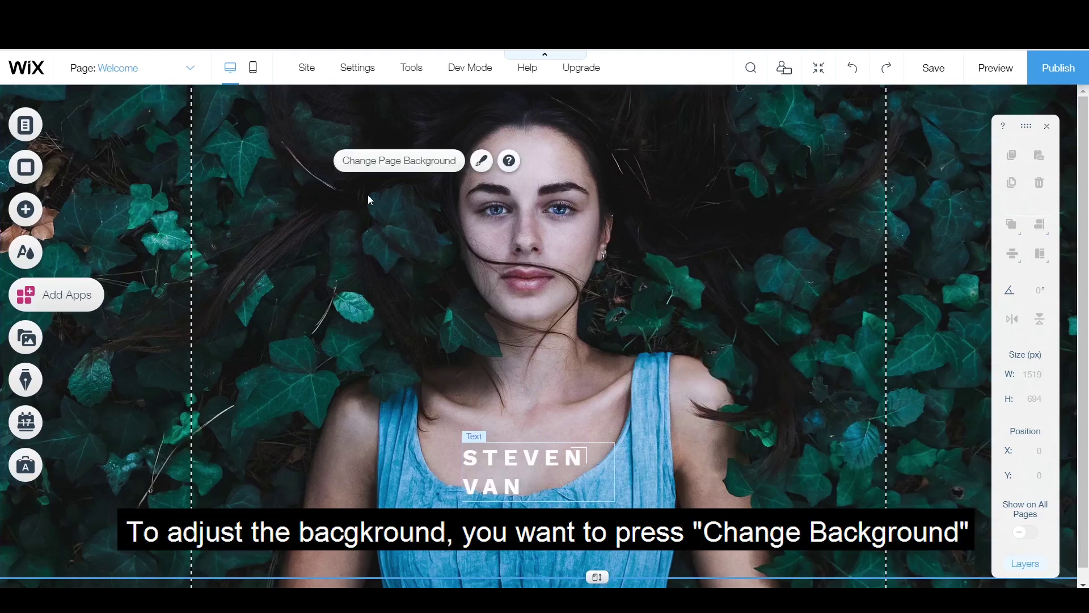
pyautogui.click(401, 162)
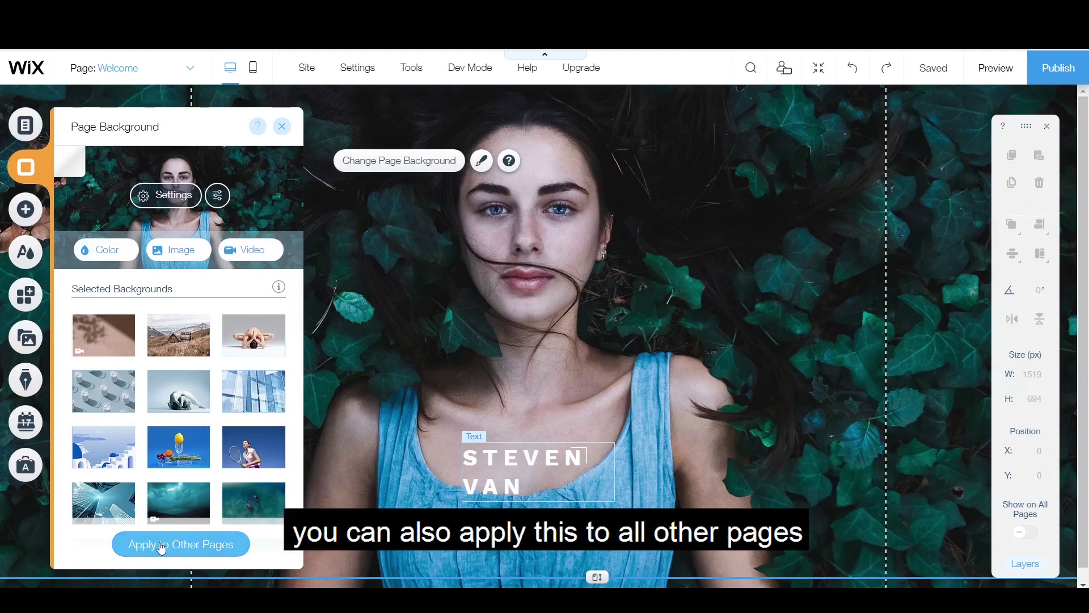
pyautogui.moveTo(172, 356)
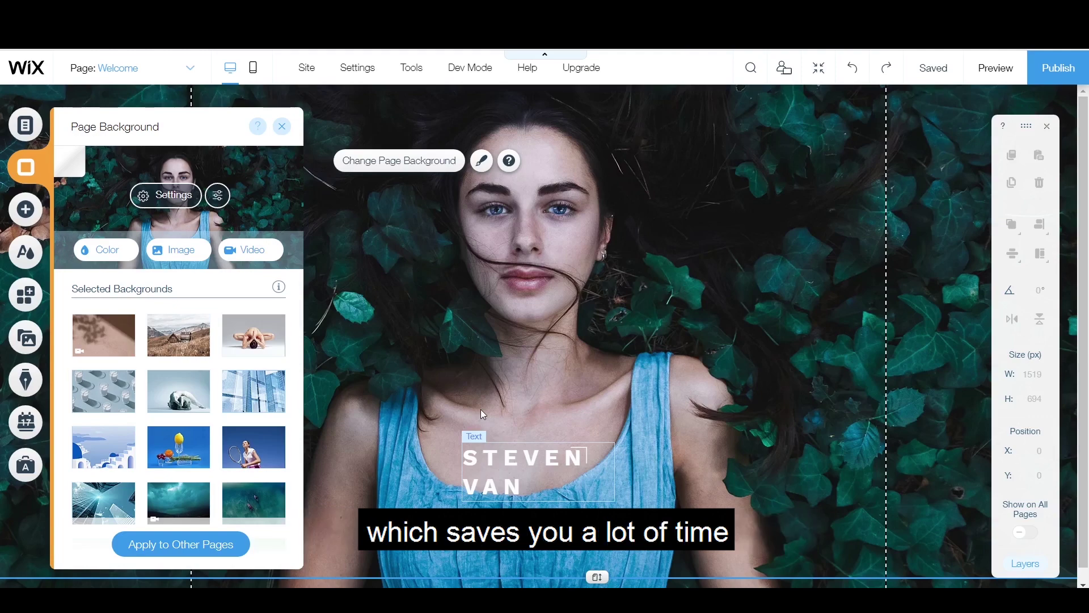
# Step: Search free Unsplash images for 'basketball' as a new background image
pyautogui.click(175, 250)
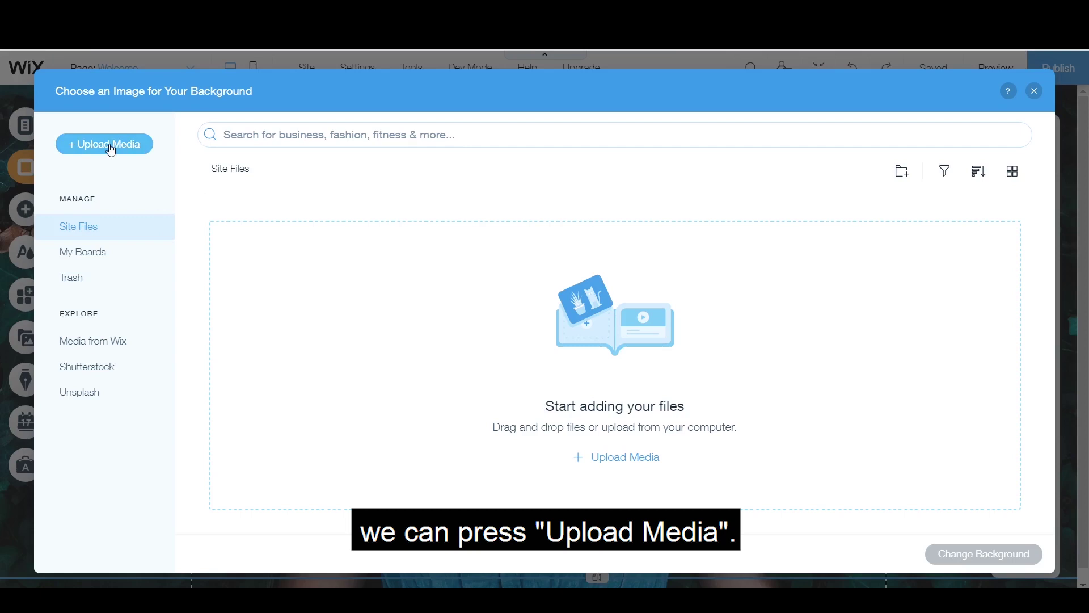
pyautogui.click(111, 401)
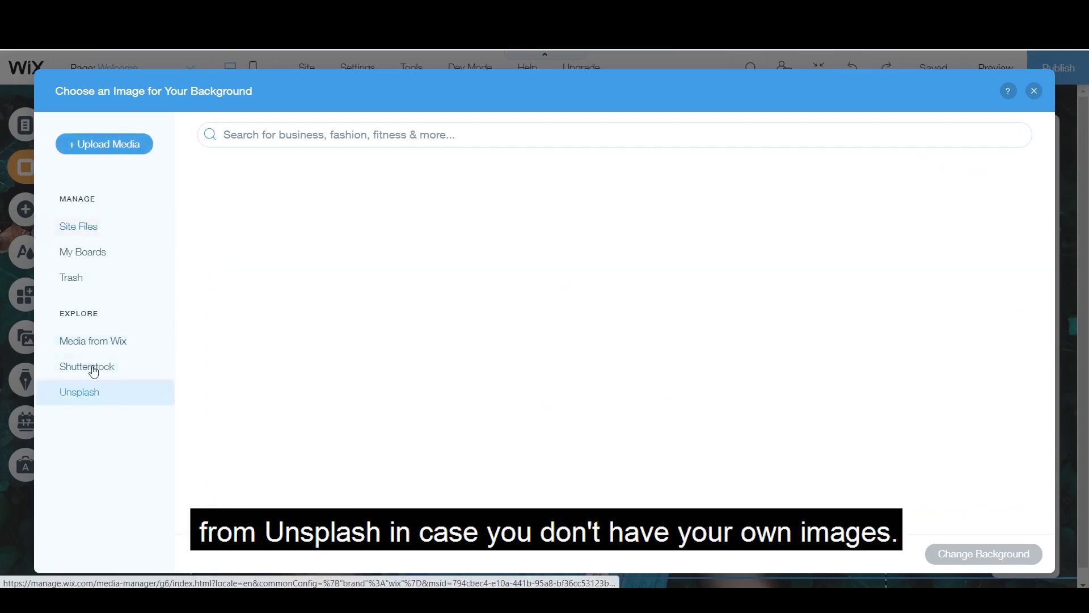
pyautogui.click(337, 134)
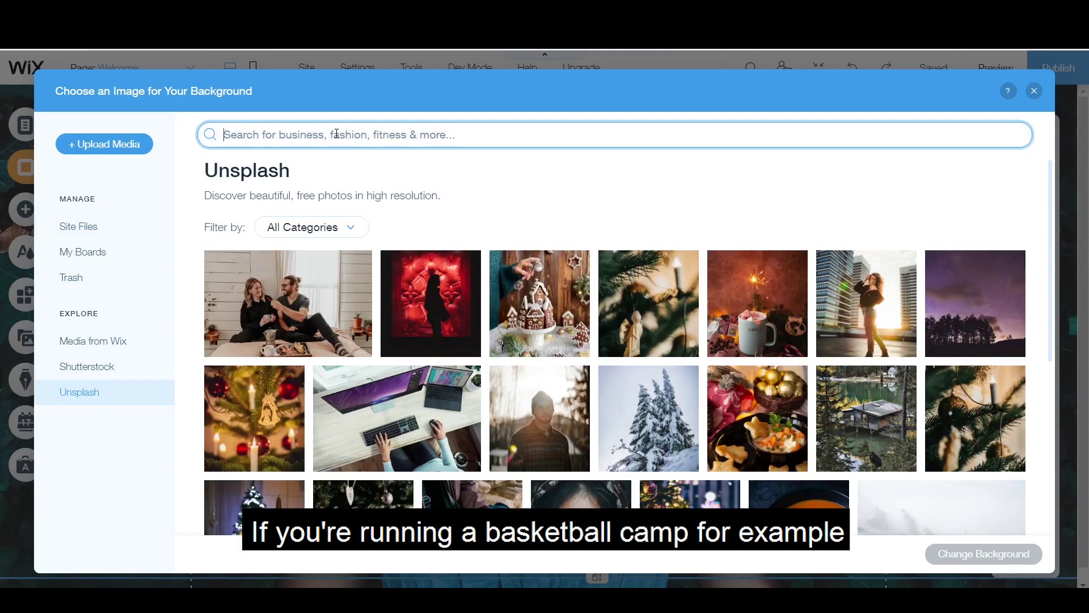
pyautogui.write('b')
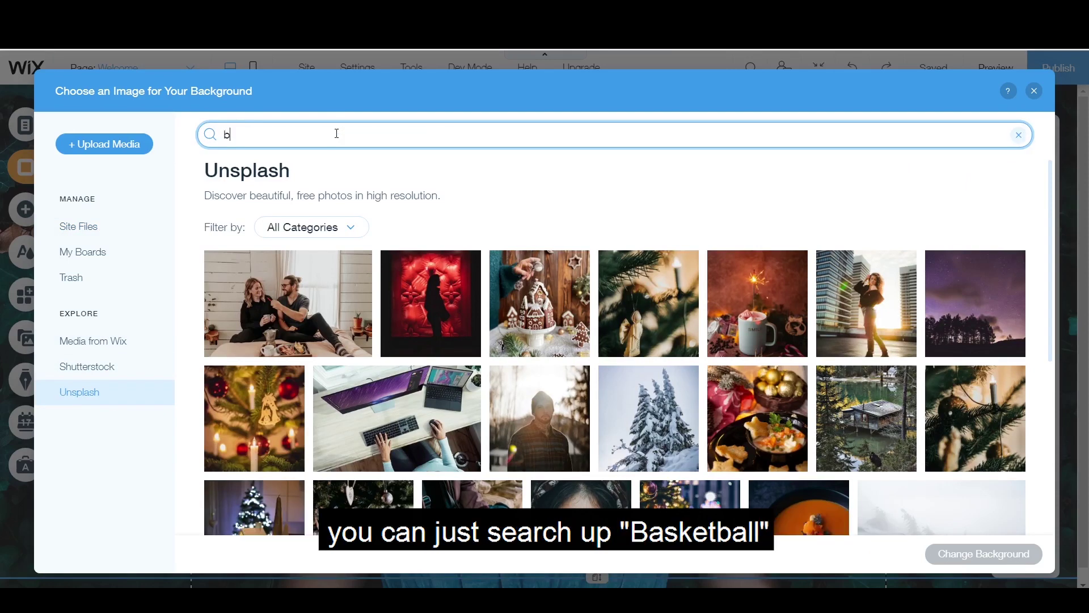
pyautogui.write('asketball')
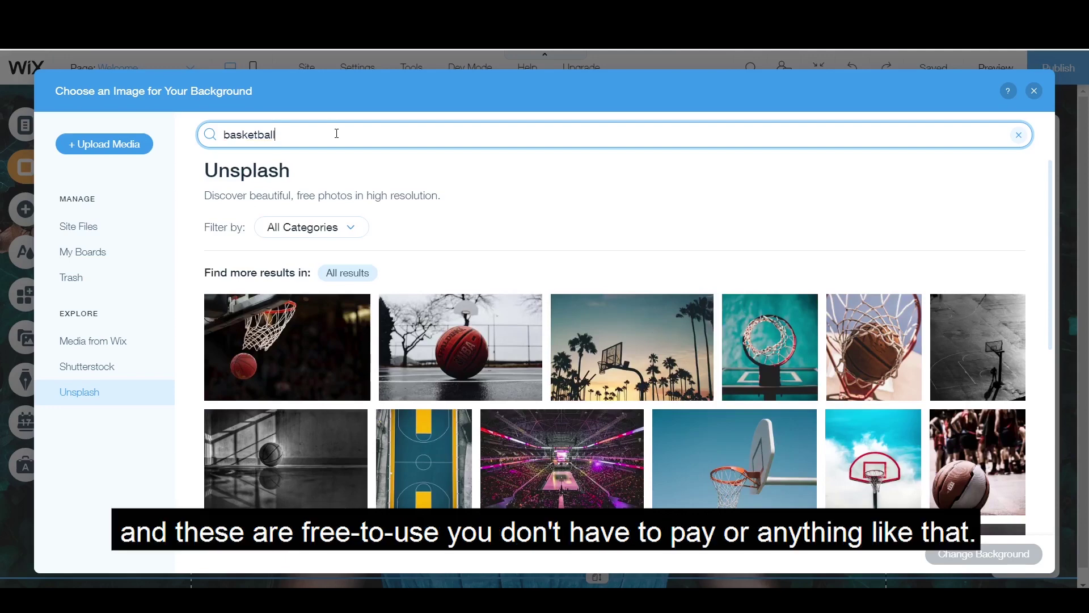
# Step: Upload DSC02259 from Downloads and make it the Welcome page background
pyautogui.click(109, 146)
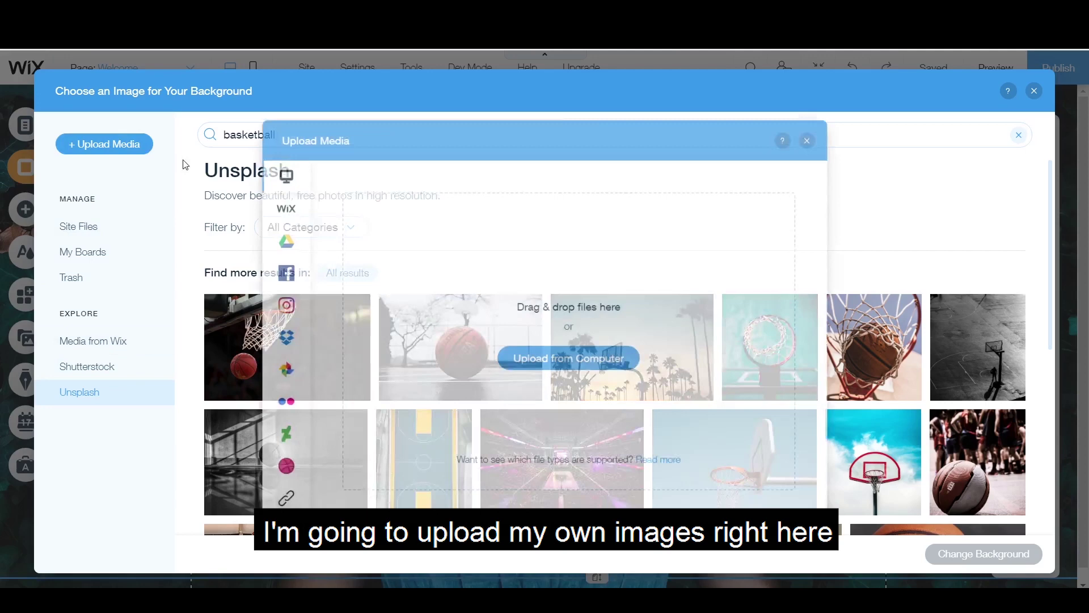
pyautogui.click(556, 363)
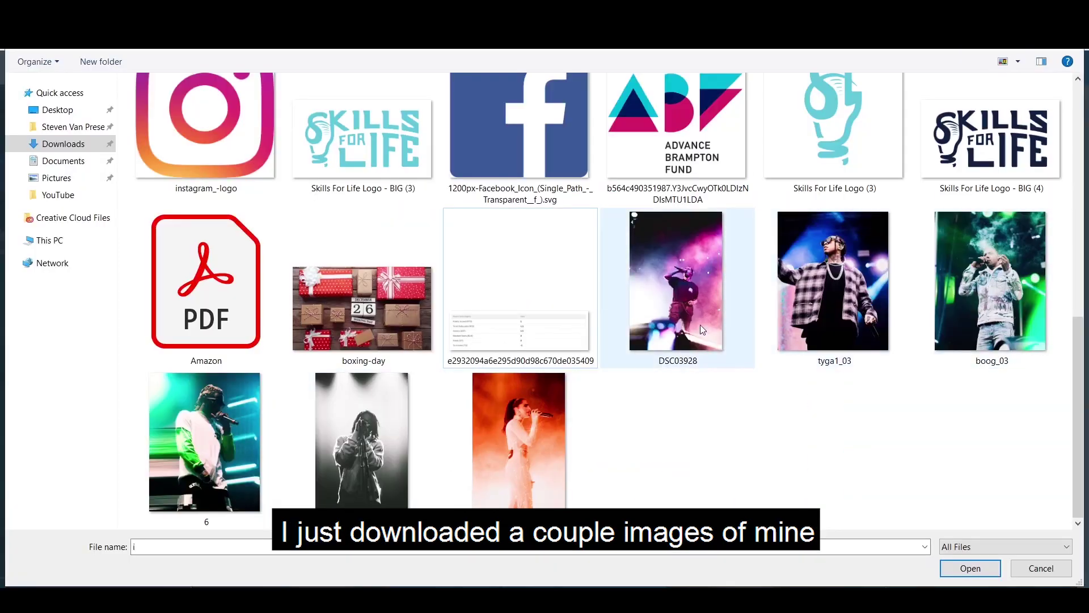
pyautogui.doubleClick(362, 448)
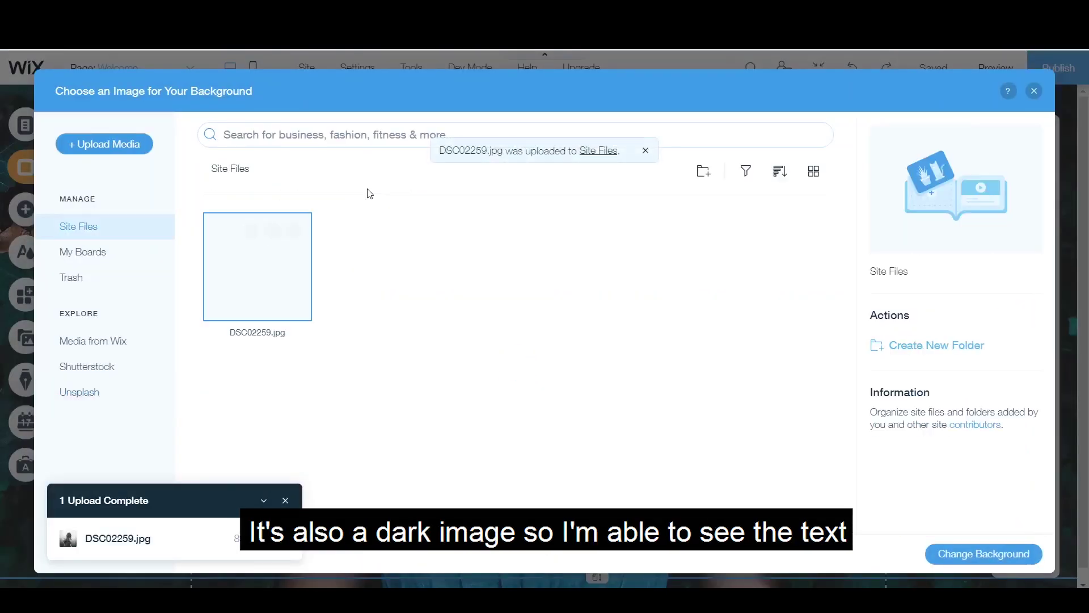
pyautogui.click(991, 544)
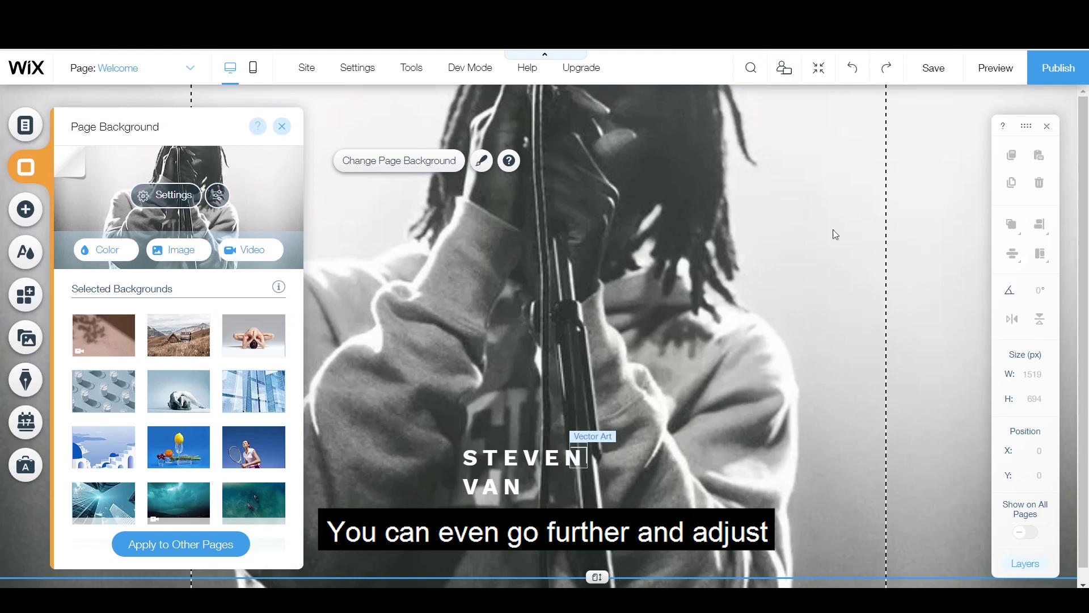
# Step: Set black as the colour behind the Welcome background photo and lower its opacity to 35%
pyautogui.click(176, 202)
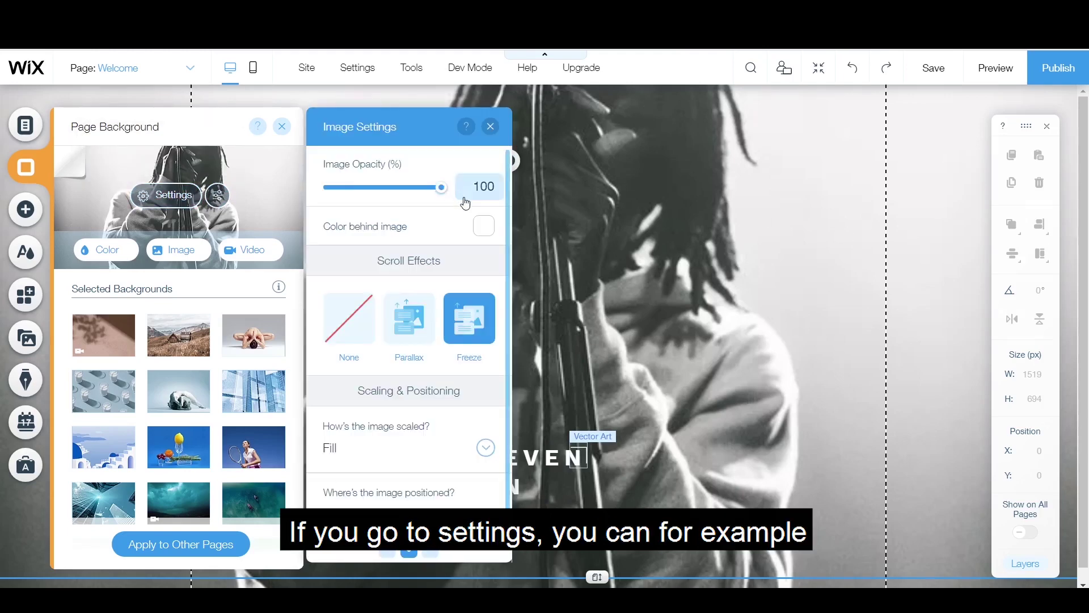
pyautogui.click(483, 227)
pyautogui.click(502, 367)
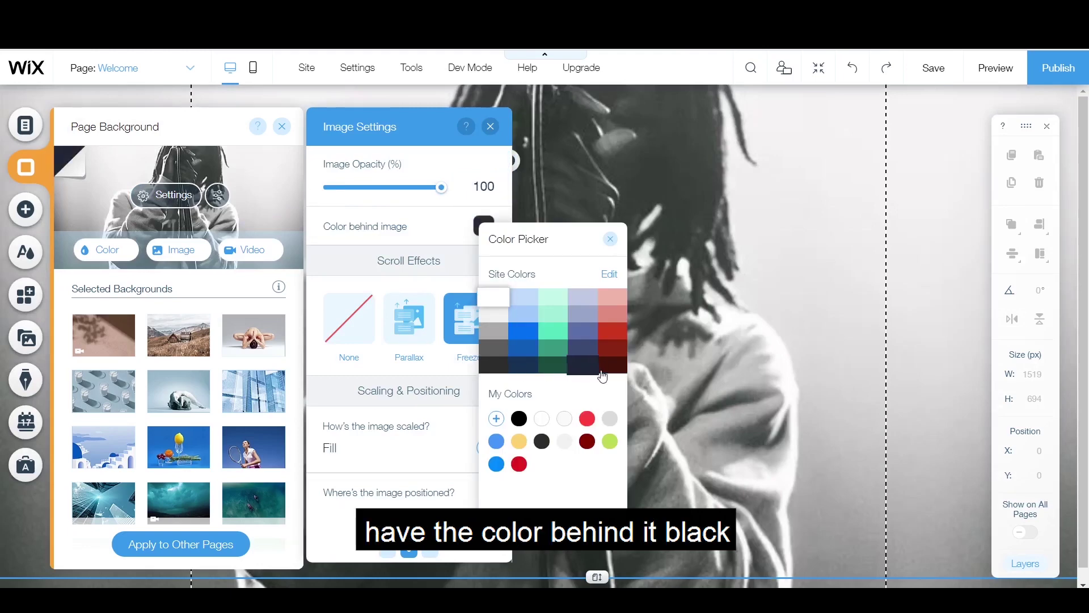
pyautogui.click(518, 418)
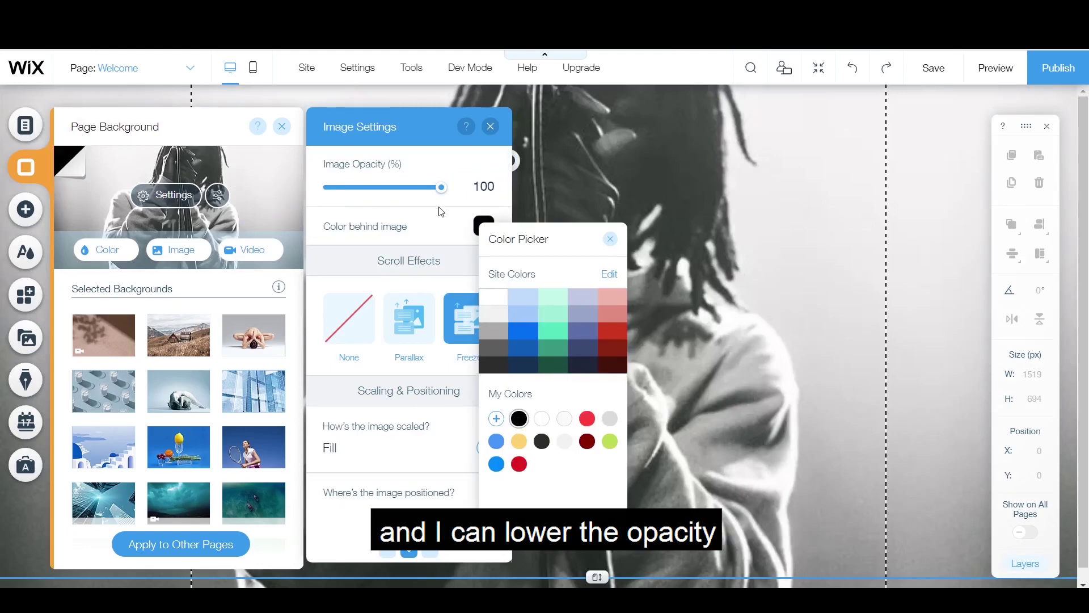
pyautogui.moveTo(442, 187); pyautogui.dragTo(371, 201)
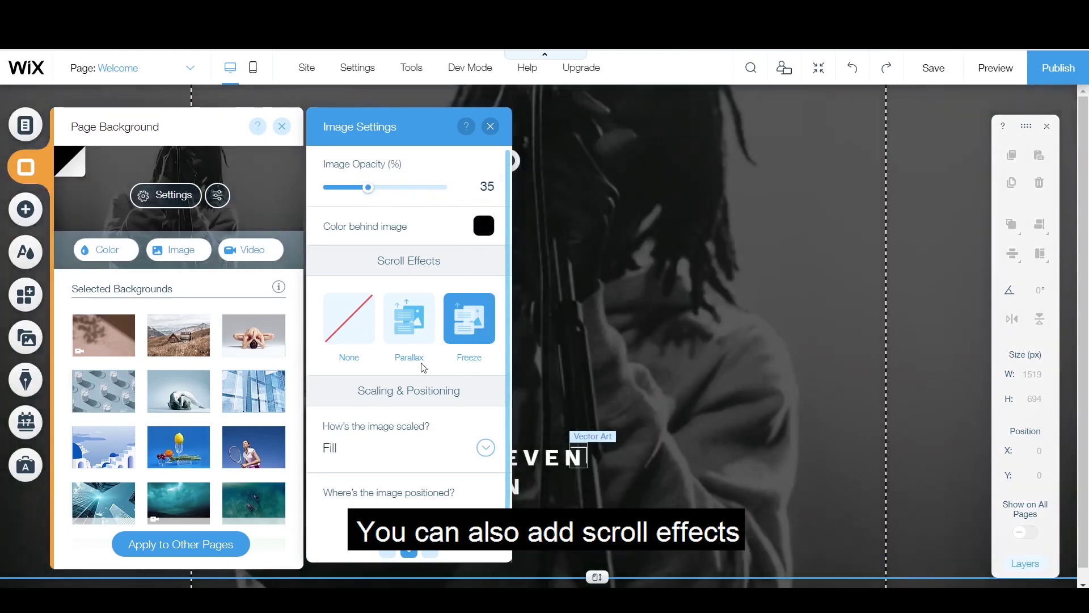
pyautogui.scroll(-1, 443, 392)
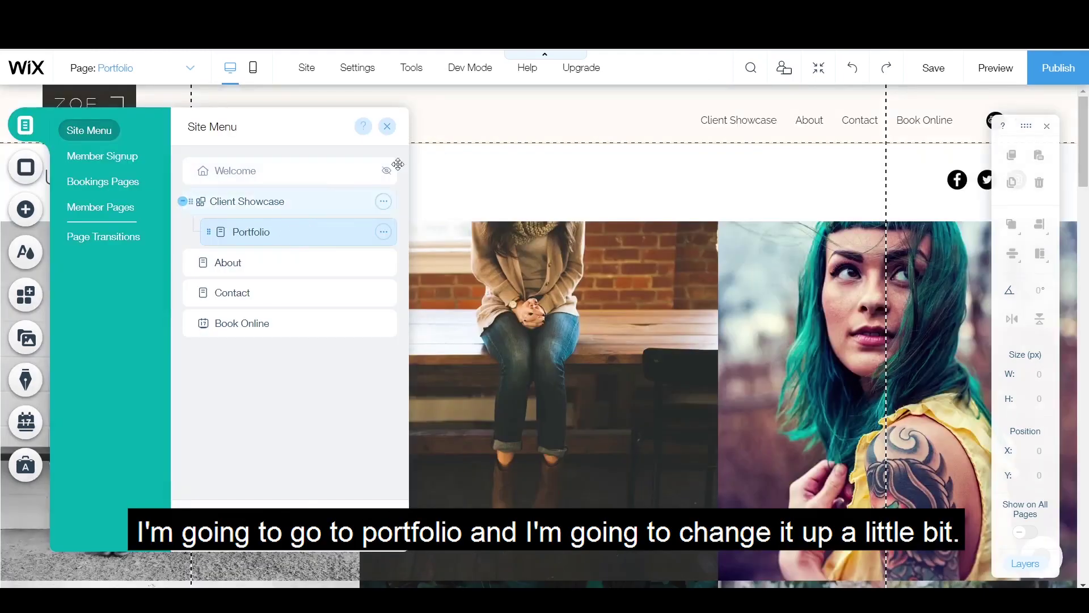
# Step: Switch the Portfolio page's Pro Gallery layout from Grid to Slide show
pyautogui.click(387, 126)
pyautogui.click(475, 267)
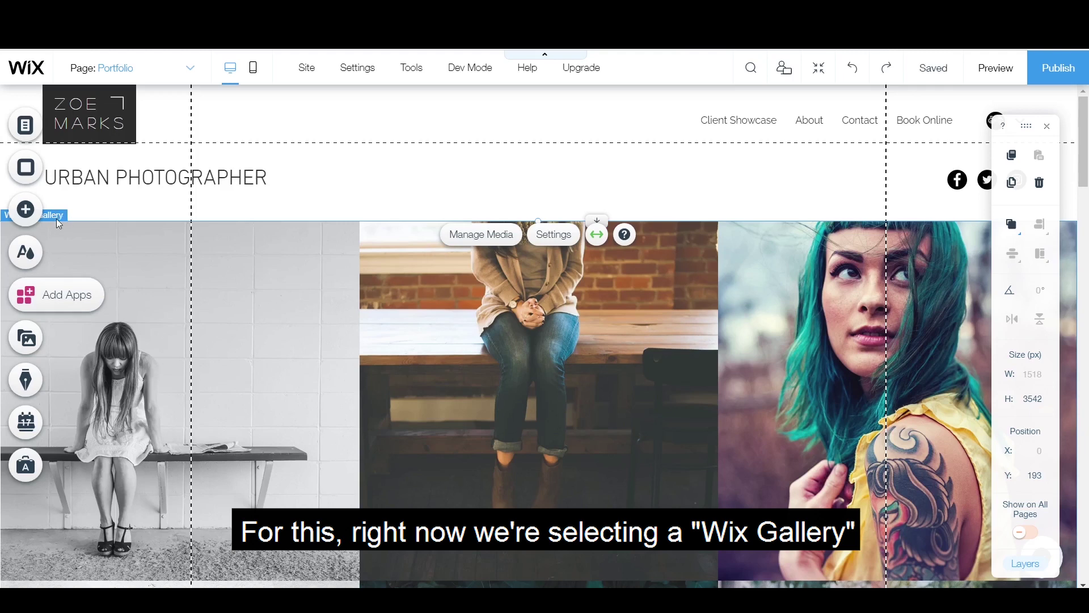
pyautogui.click(555, 234)
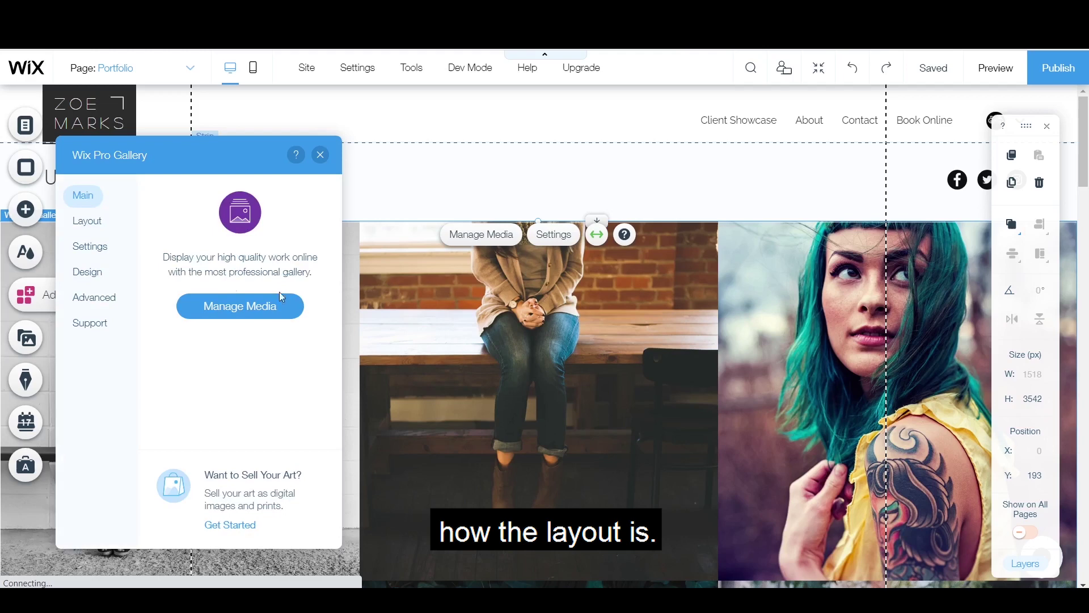
pyautogui.click(87, 221)
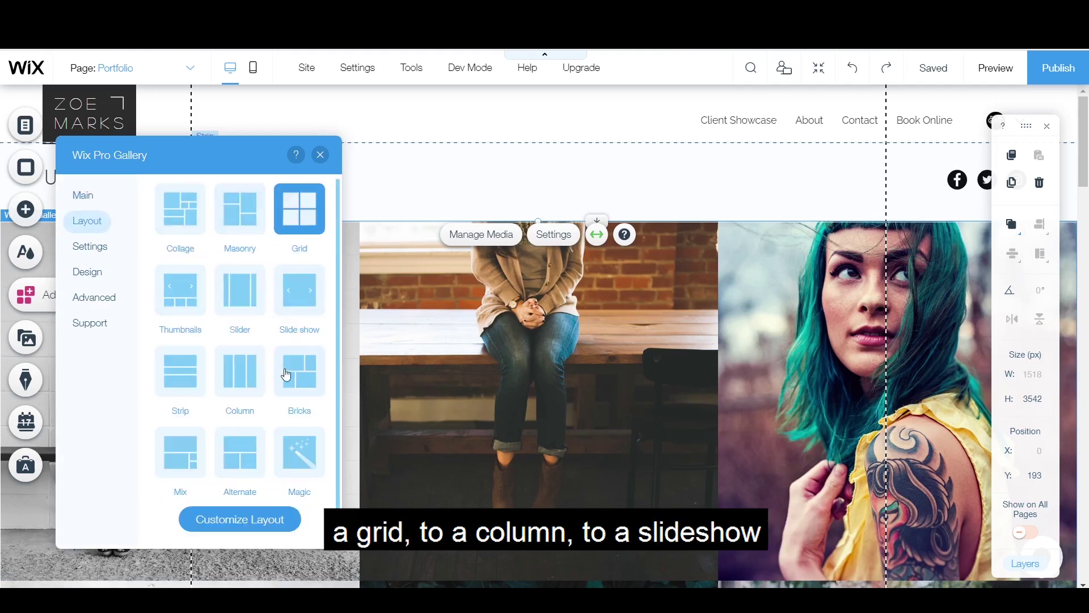
pyautogui.click(306, 295)
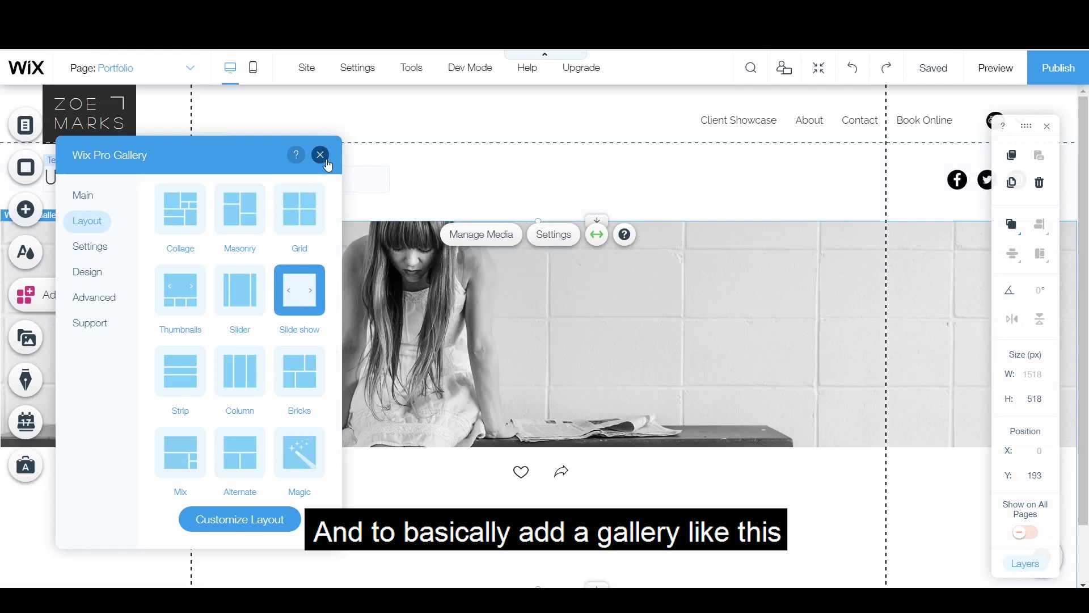
# Step: Place a 1216 px wide 3D Carousel gallery below the slideshow from the Add panel's galleries
pyautogui.click(322, 156)
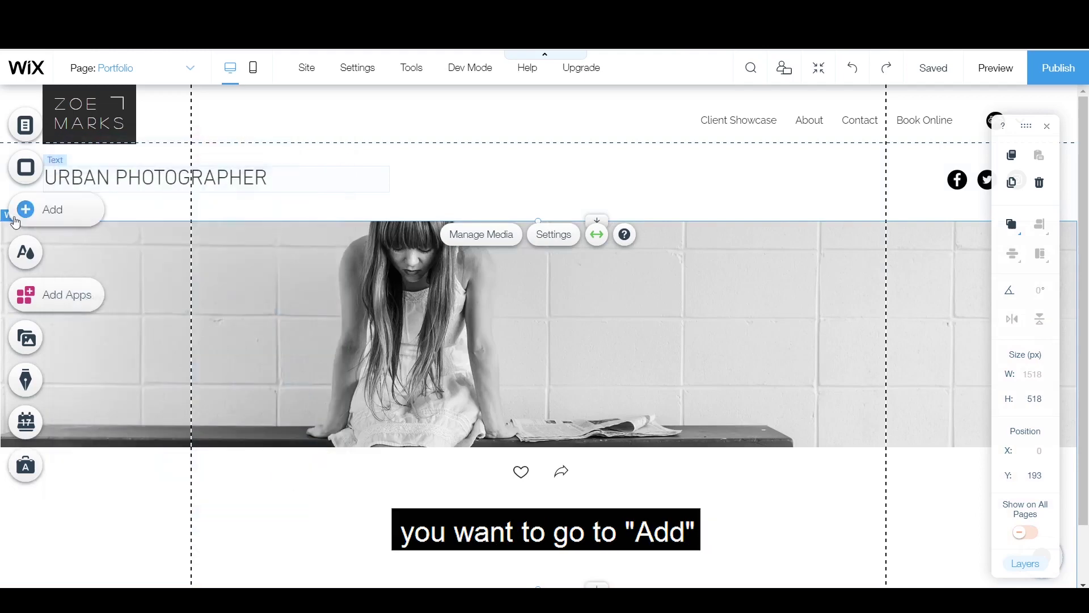
pyautogui.click(15, 223)
pyautogui.click(83, 233)
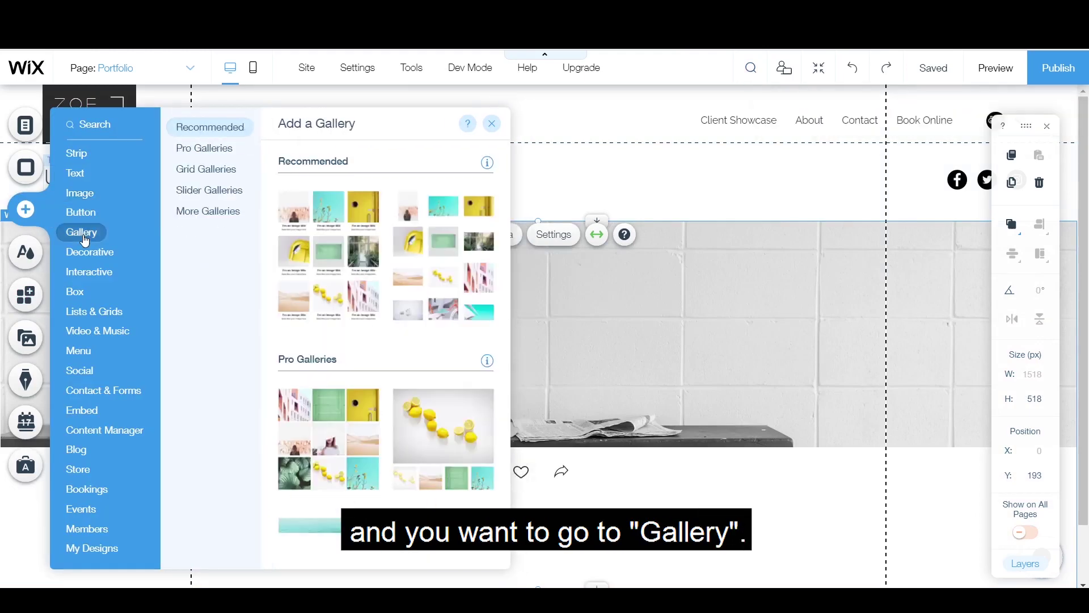
pyautogui.click(82, 156)
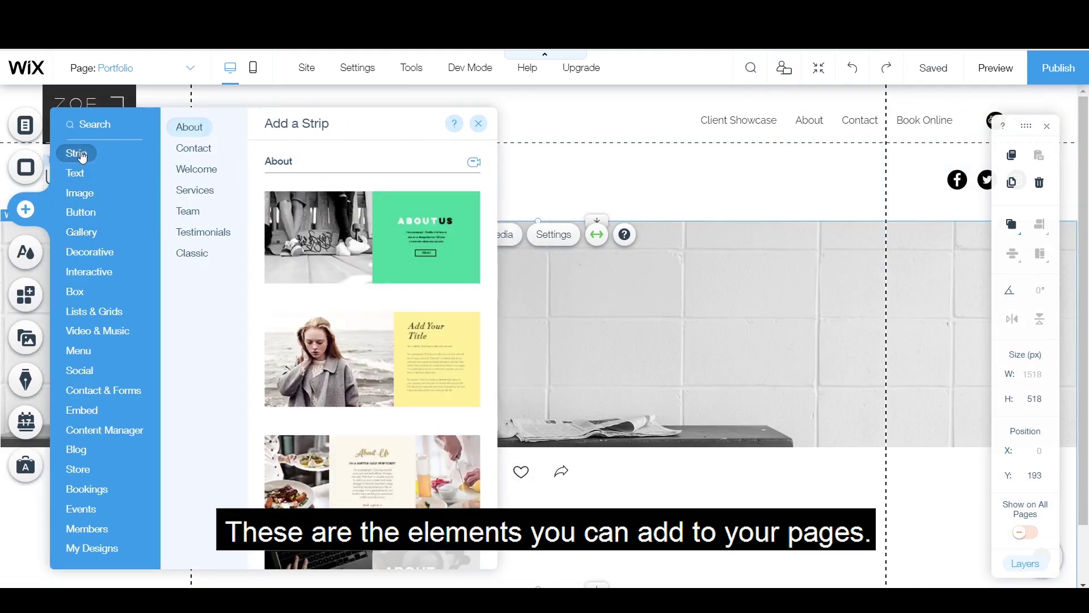
pyautogui.click(80, 359)
pyautogui.click(83, 232)
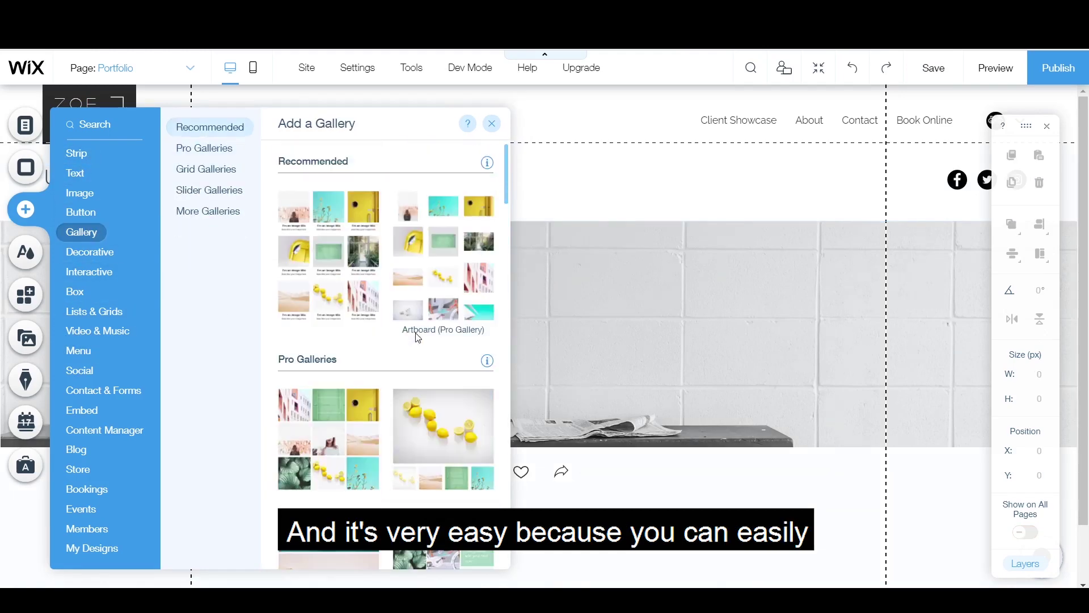
pyautogui.scroll(-6, 420, 369)
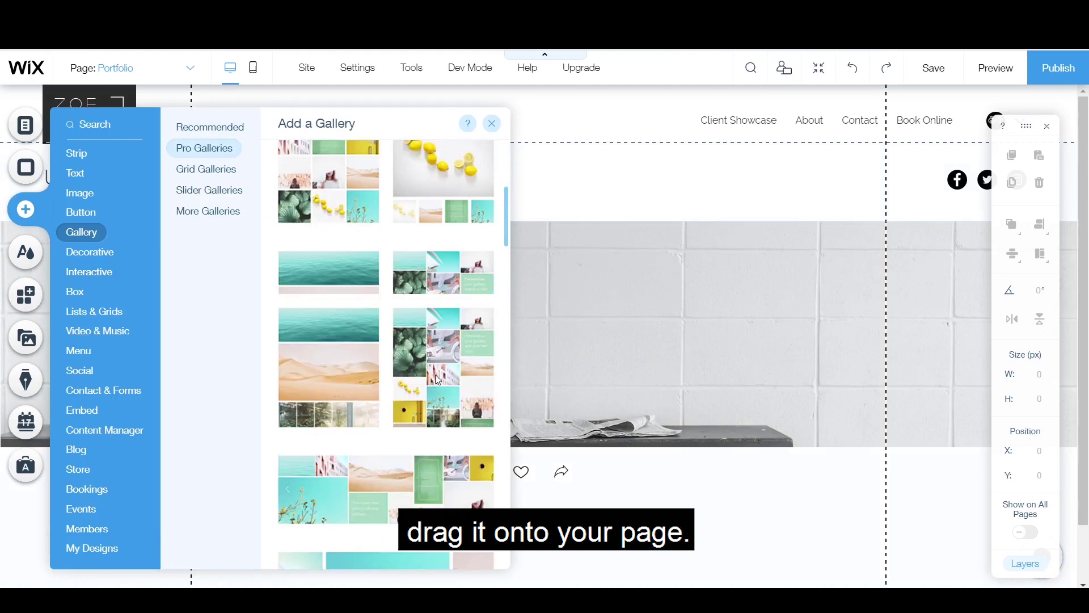
pyautogui.scroll(-5, 420, 377)
pyautogui.scroll(-3, 413, 378)
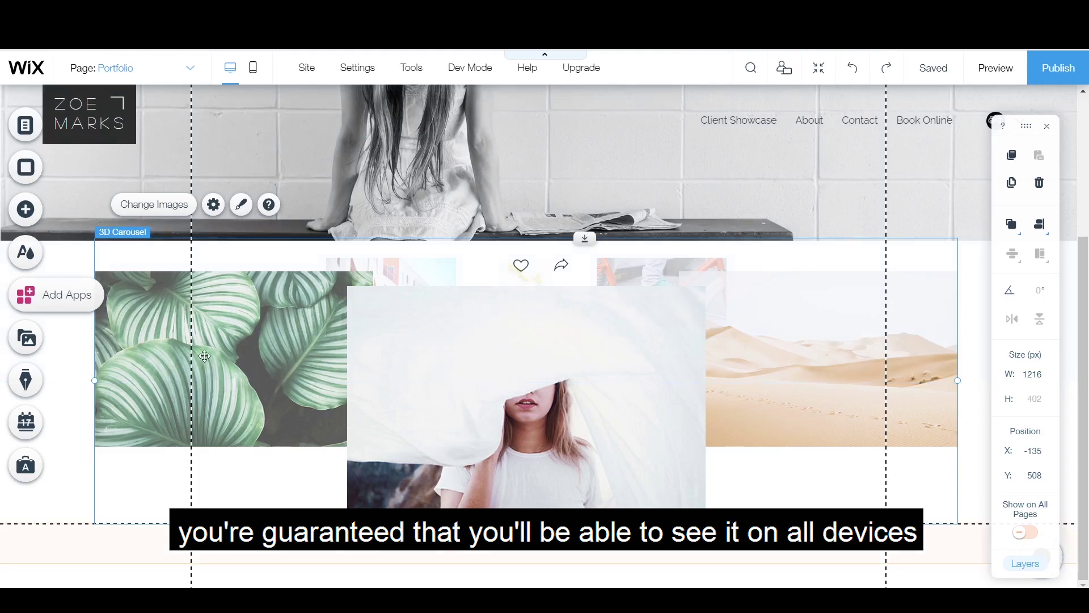
pyautogui.click(253, 68)
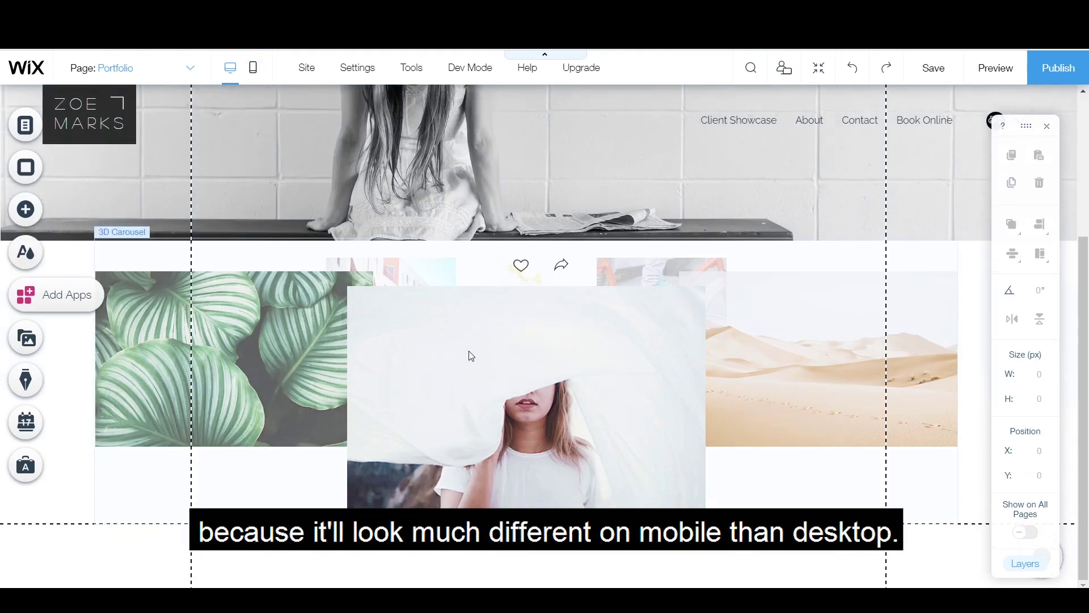
pyautogui.scroll(3, 471, 356)
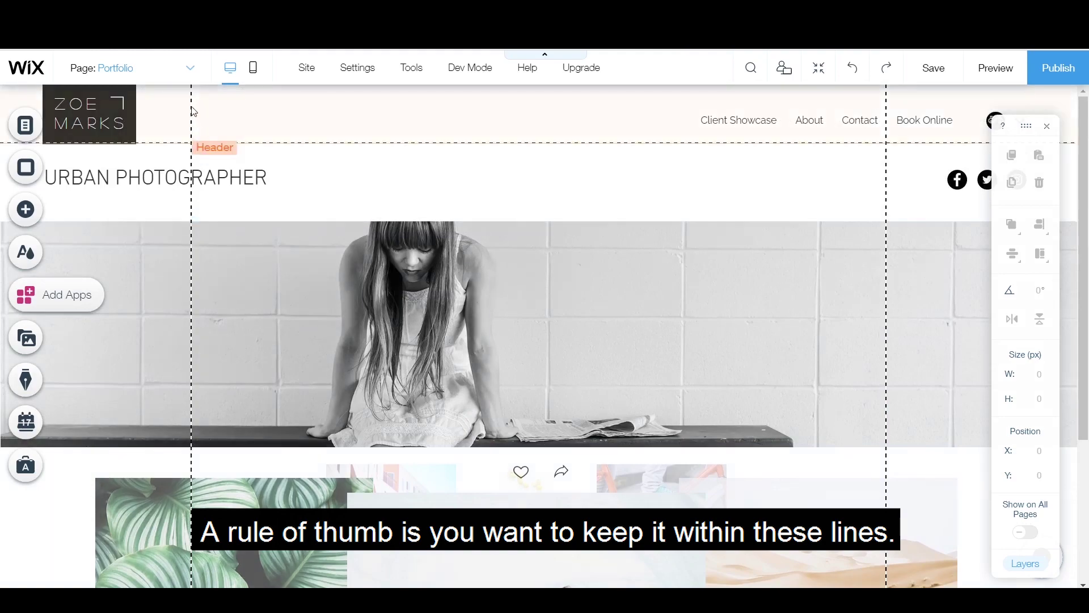
# Step: Upload six concert photos and add them to the slideshow gallery
pyautogui.click(472, 271)
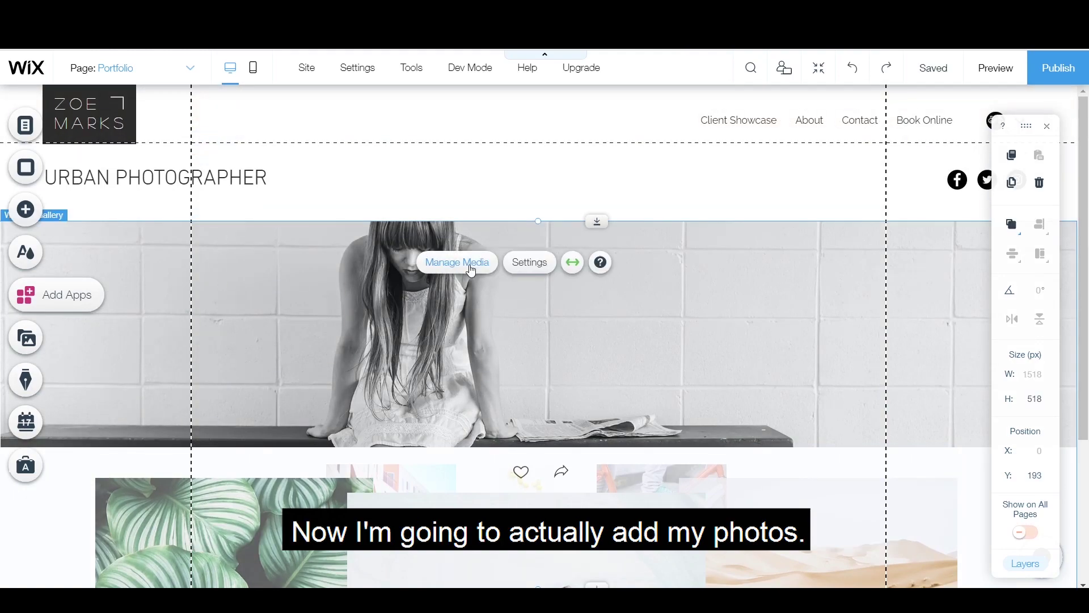
pyautogui.click(471, 270)
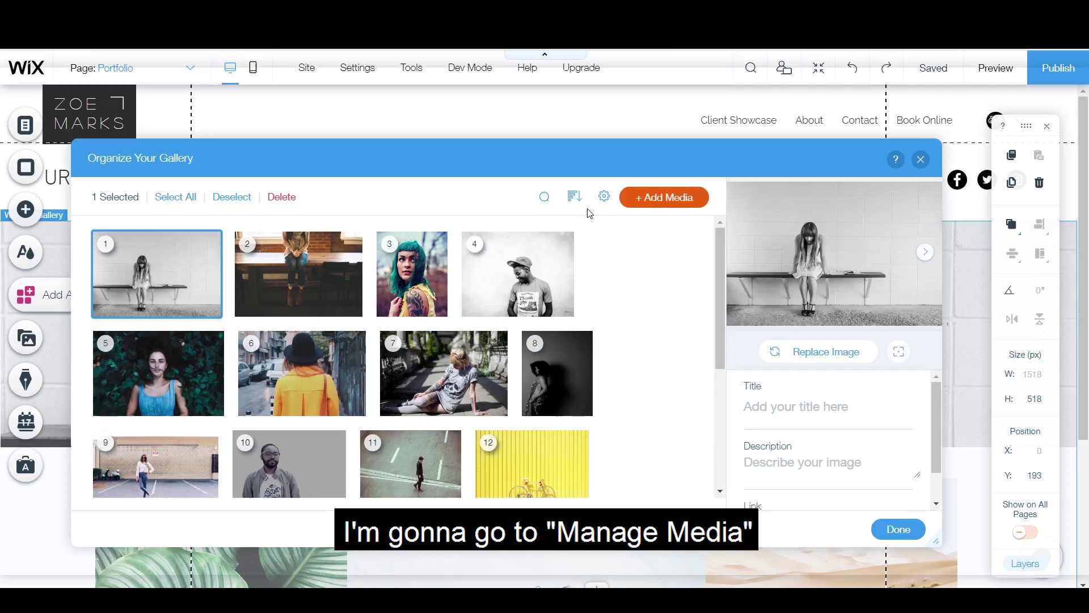
pyautogui.click(663, 197)
pyautogui.click(641, 255)
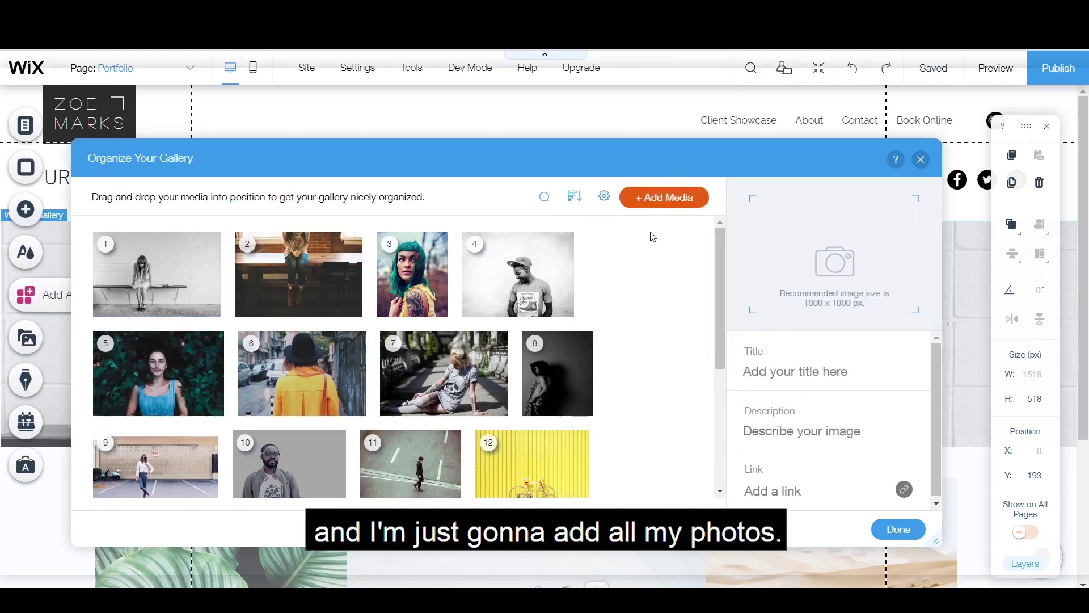
pyautogui.click(104, 143)
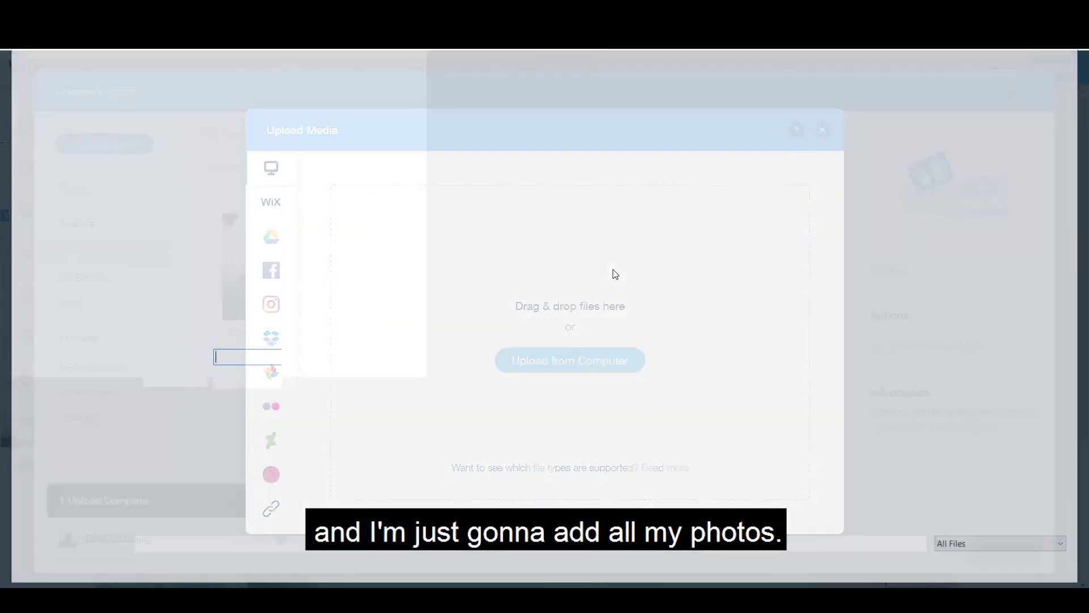
pyautogui.scroll(-10, 624, 316)
pyautogui.click(678, 281)
pyautogui.keyDown('shift'); pyautogui.click(518, 439); pyautogui.keyUp('shift')
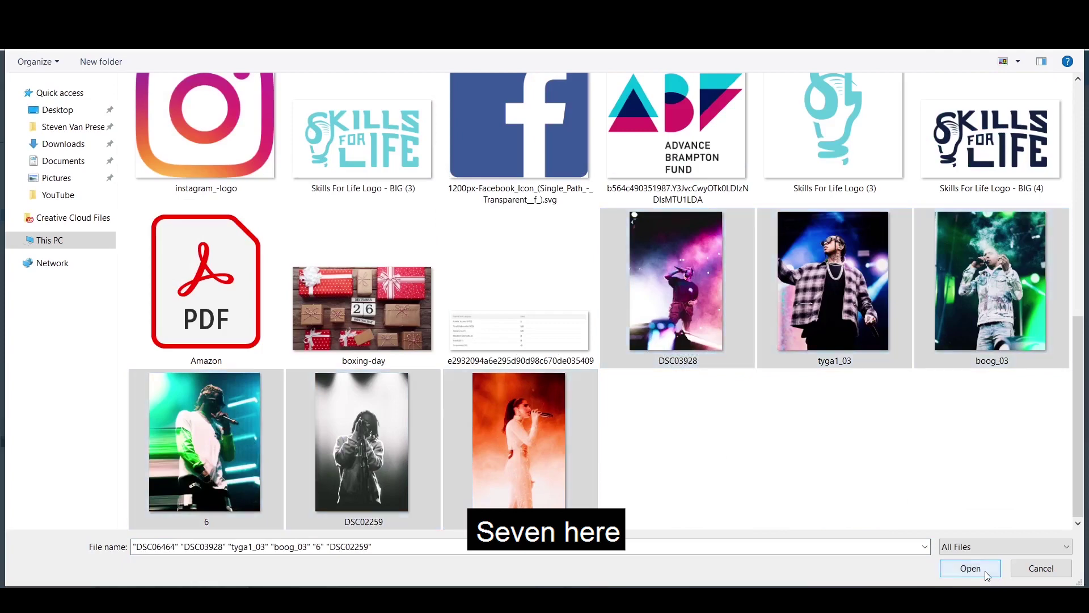
pyautogui.click(970, 568)
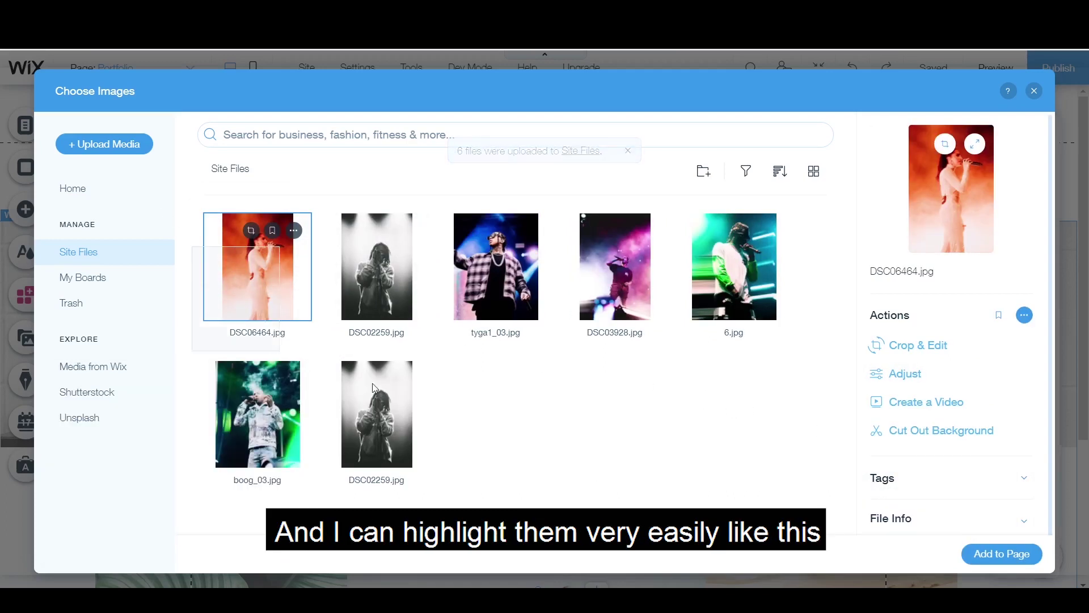
pyautogui.moveTo(192, 247); pyautogui.dragTo(790, 440)
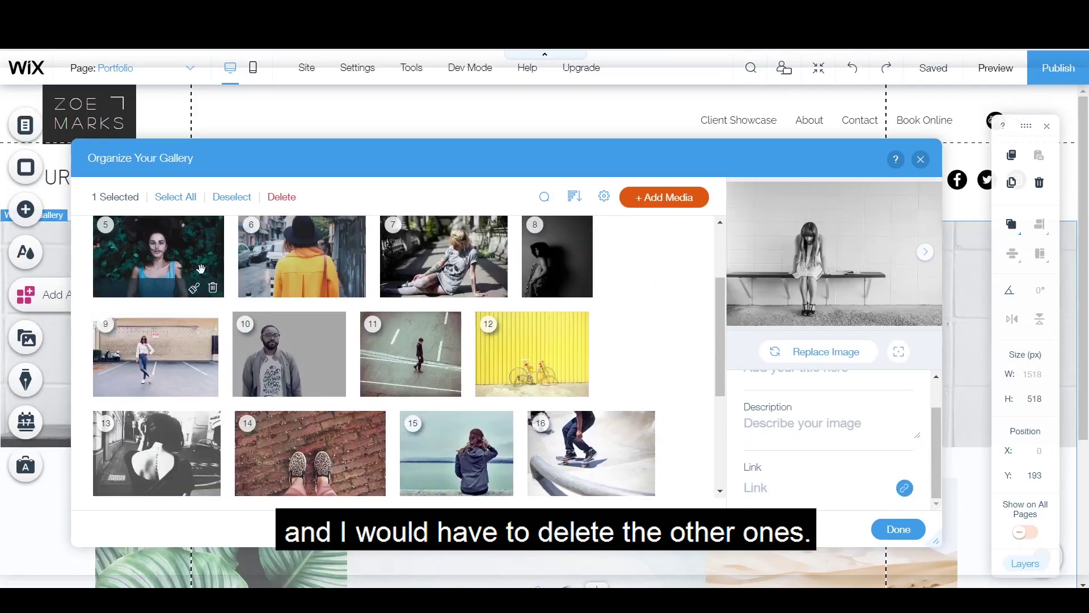
# Step: Delete the template's stock photos, through number 20, from the gallery and finish organising
pyautogui.click(200, 266)
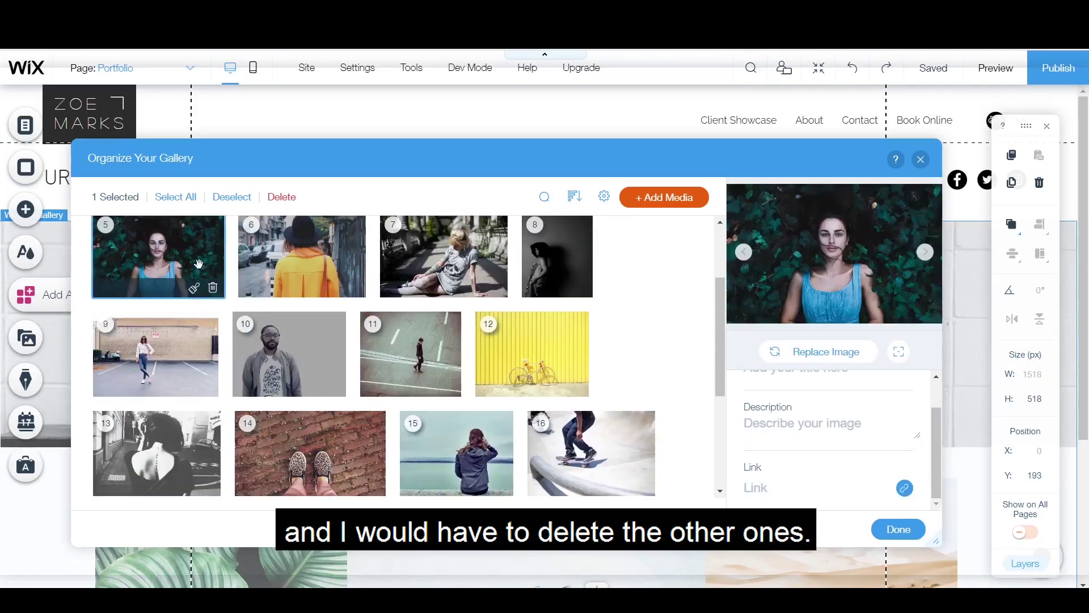
pyautogui.scroll(-3, 362, 382)
pyautogui.keyDown('shift'); pyautogui.click(469, 399); pyautogui.keyUp('shift')
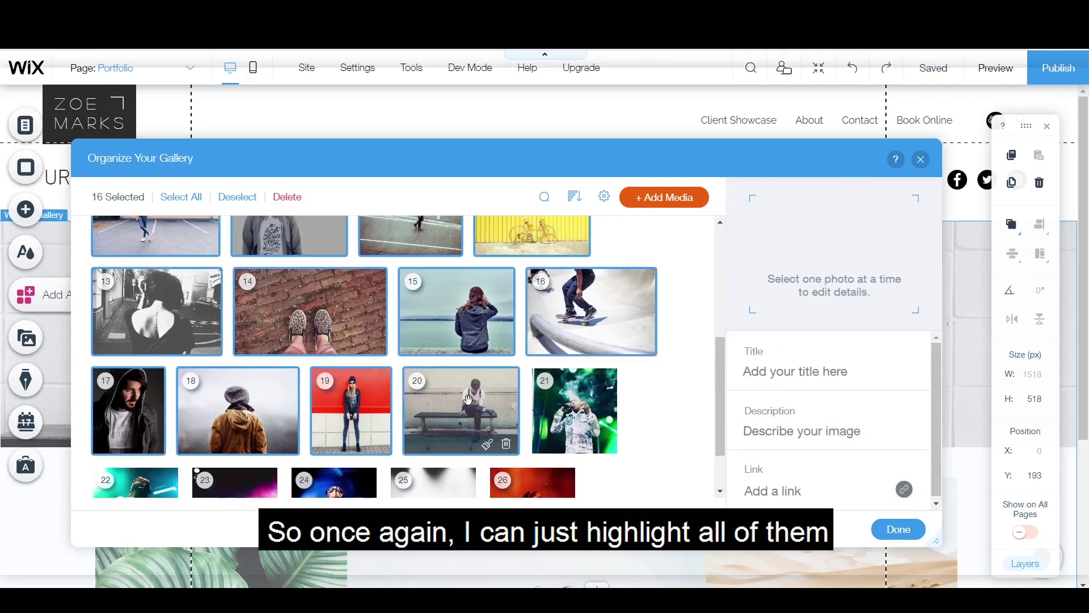
pyautogui.click(287, 197)
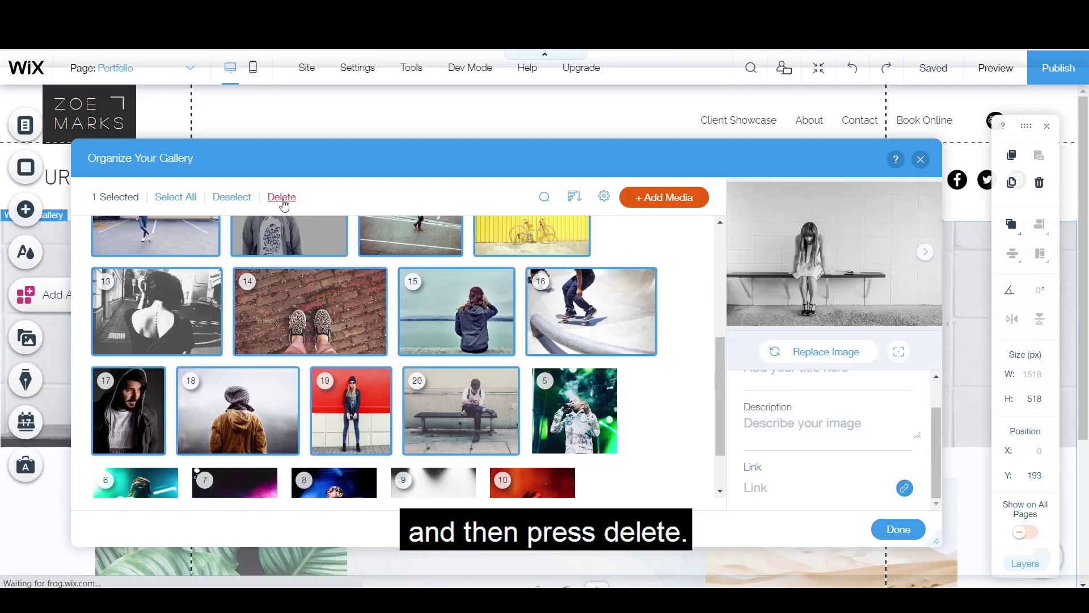
pyautogui.click(898, 529)
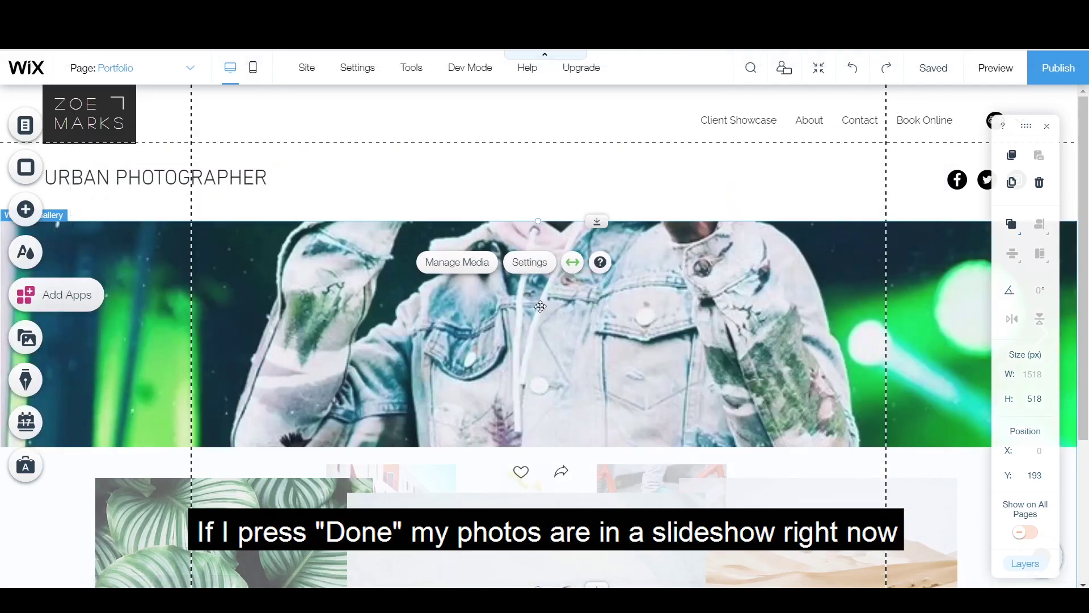
# Step: Change the gallery layout from Slide show to Grid
pyautogui.click(530, 266)
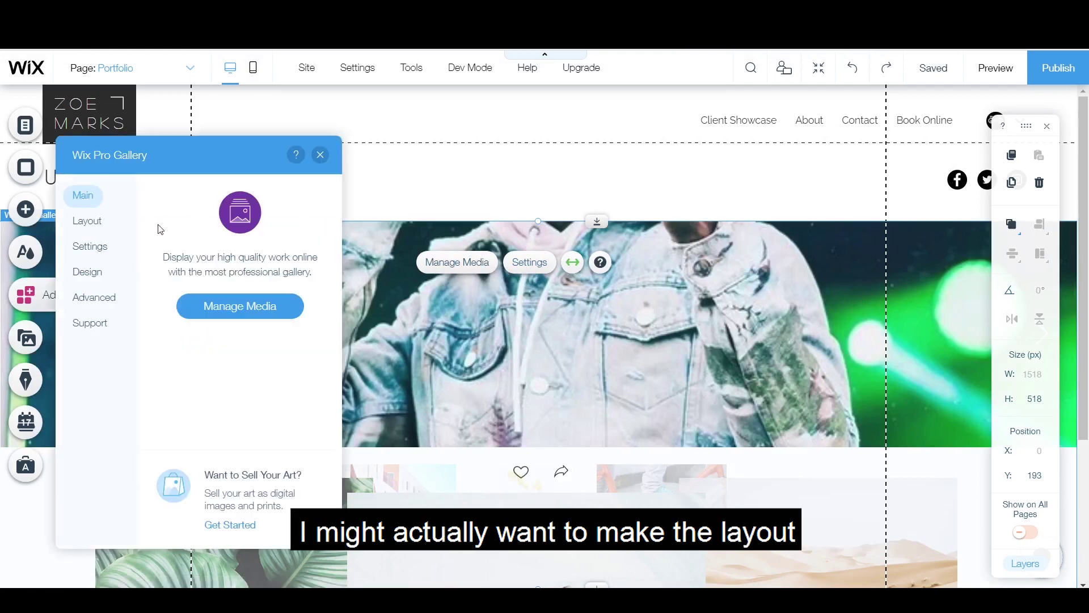
pyautogui.click(95, 223)
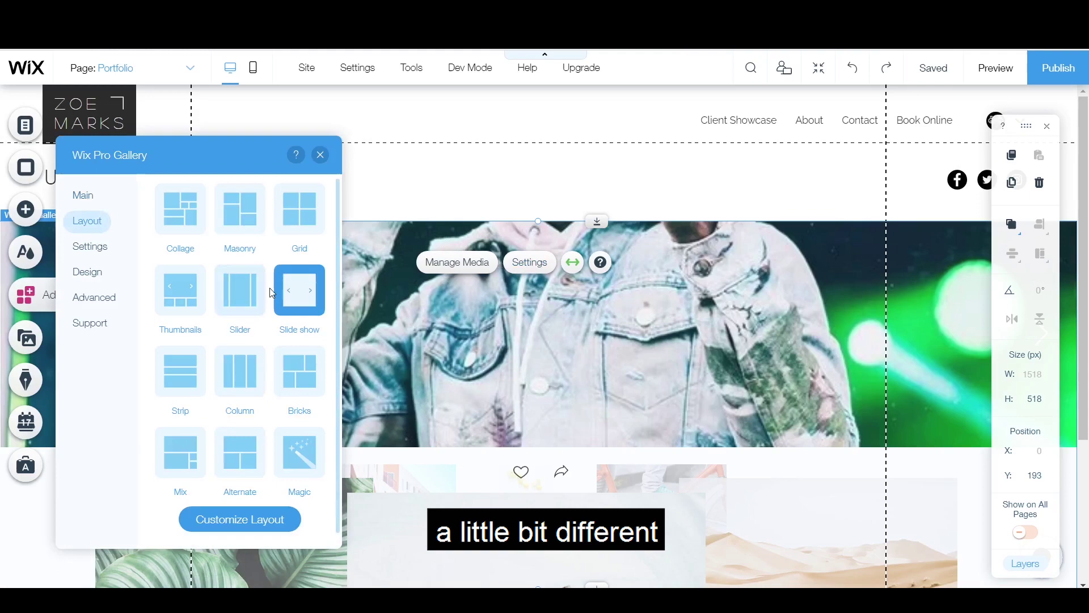
pyautogui.click(298, 213)
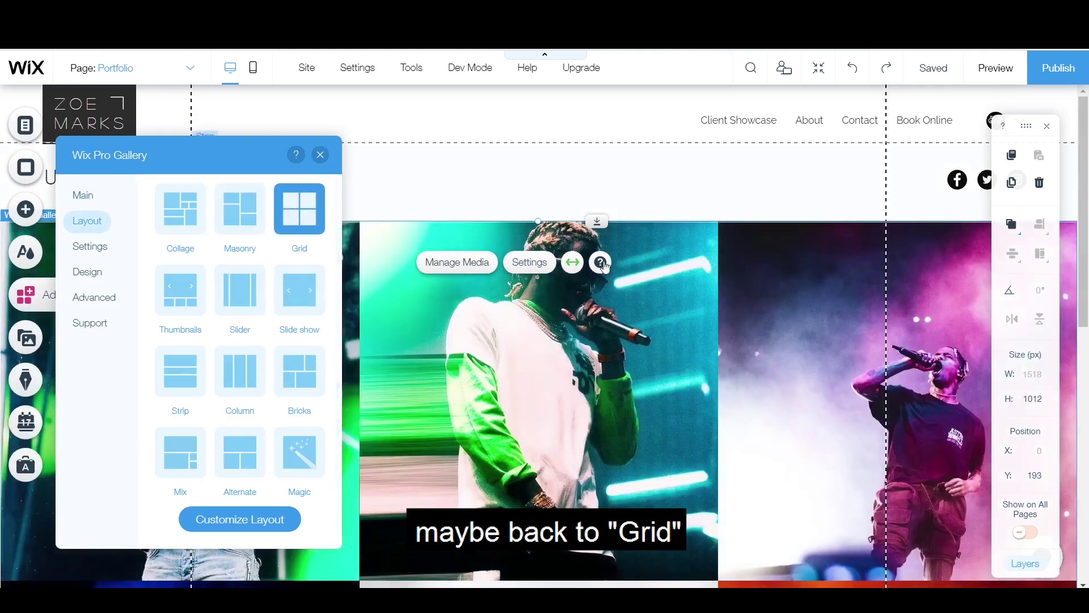
pyautogui.click(541, 193)
# Step: Re-stretch the grid gallery to full width (1519 px, 0 px margins) and reposition the header title
pyautogui.scroll(-1, 427, 454)
pyautogui.click(428, 453)
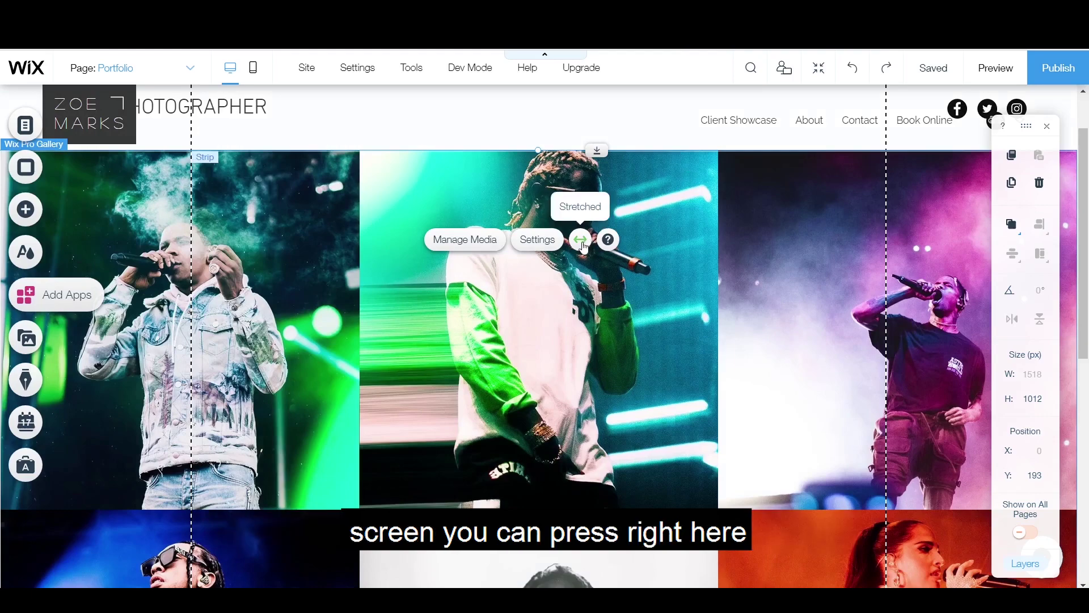
pyautogui.click(581, 240)
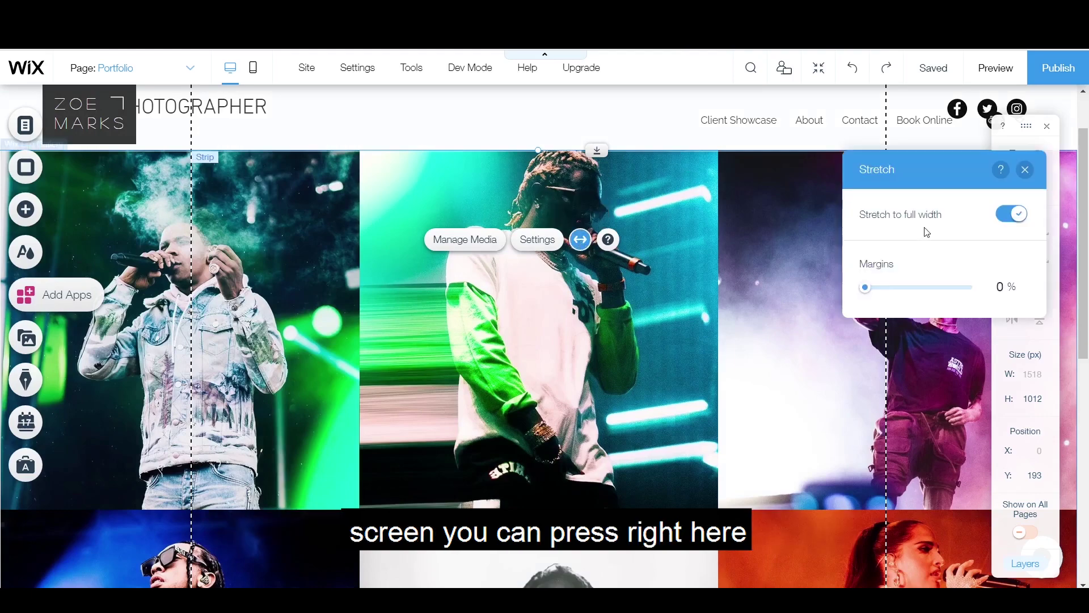
pyautogui.click(1013, 216)
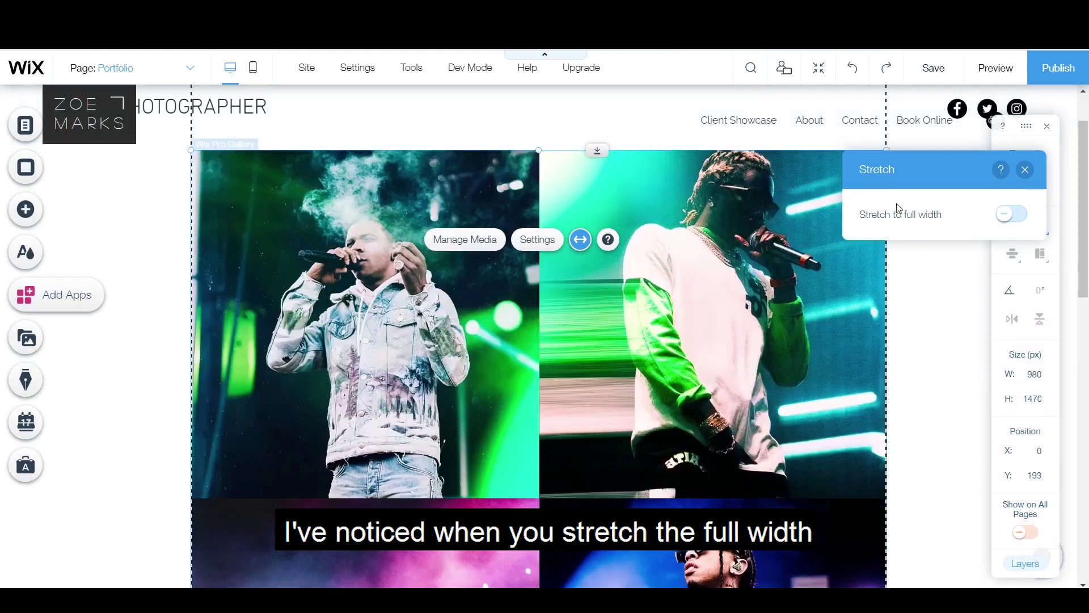
pyautogui.click(1010, 215)
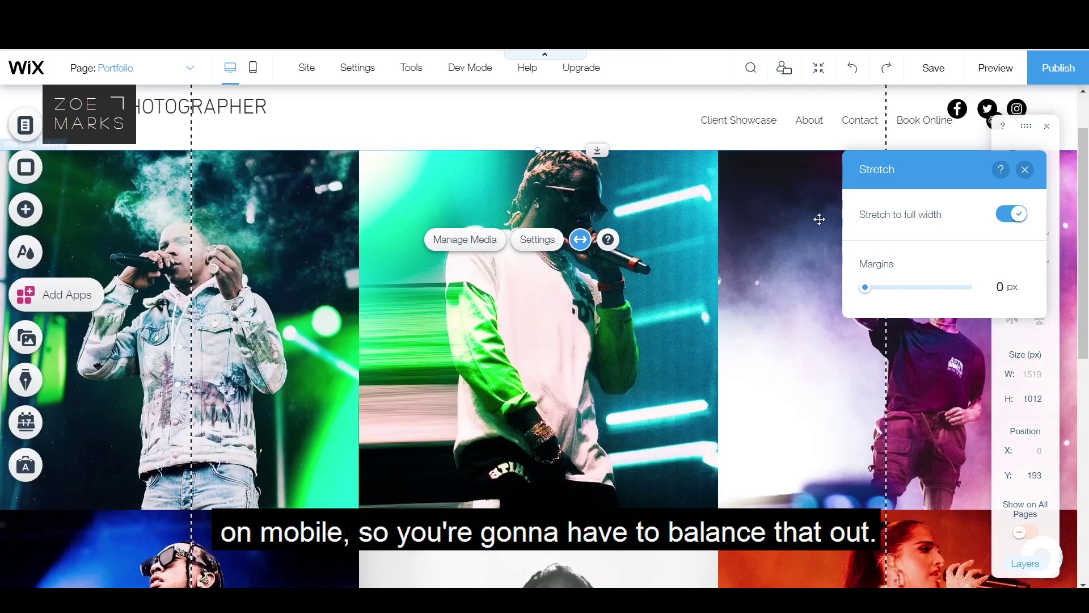
pyautogui.moveTo(250, 108); pyautogui.dragTo(357, 112)
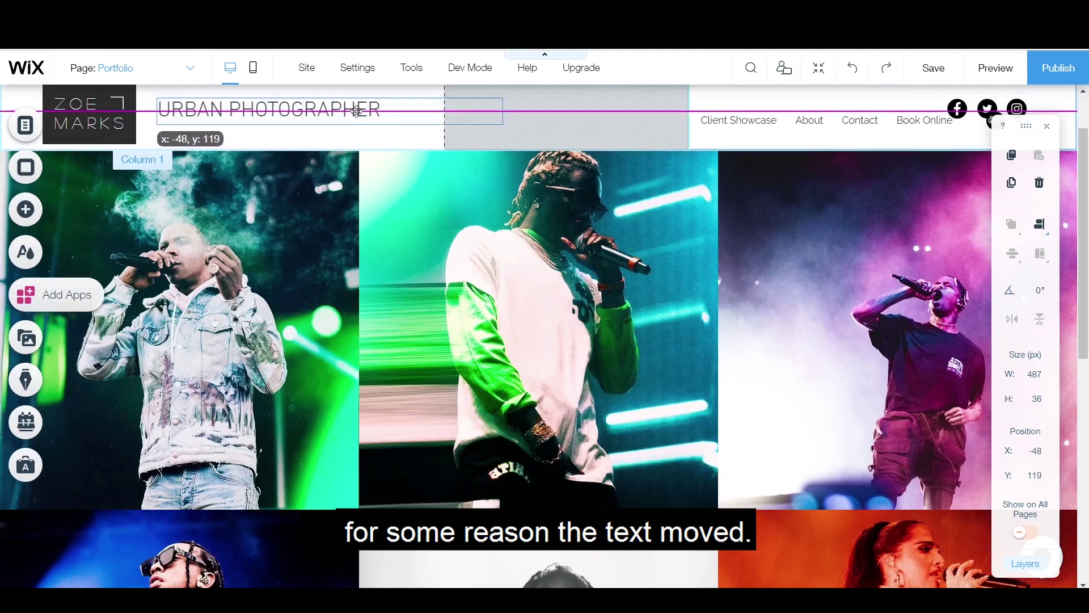
# Step: Replace the URBAN PHOTOGRAPHER title and the logo text with the photographer's name
pyautogui.doubleClick(272, 118)
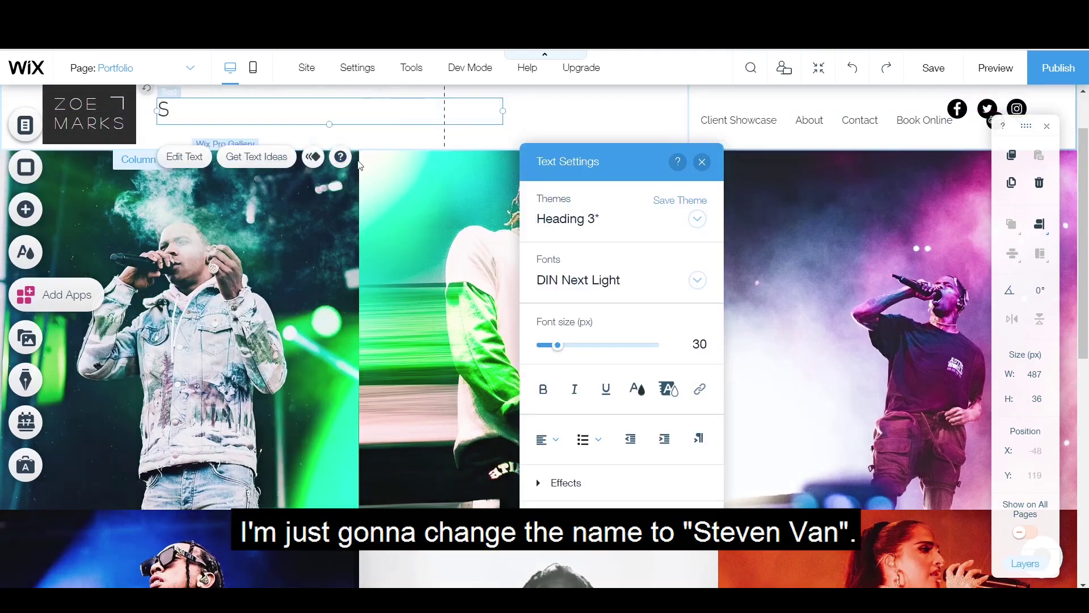
pyautogui.click(139, 101)
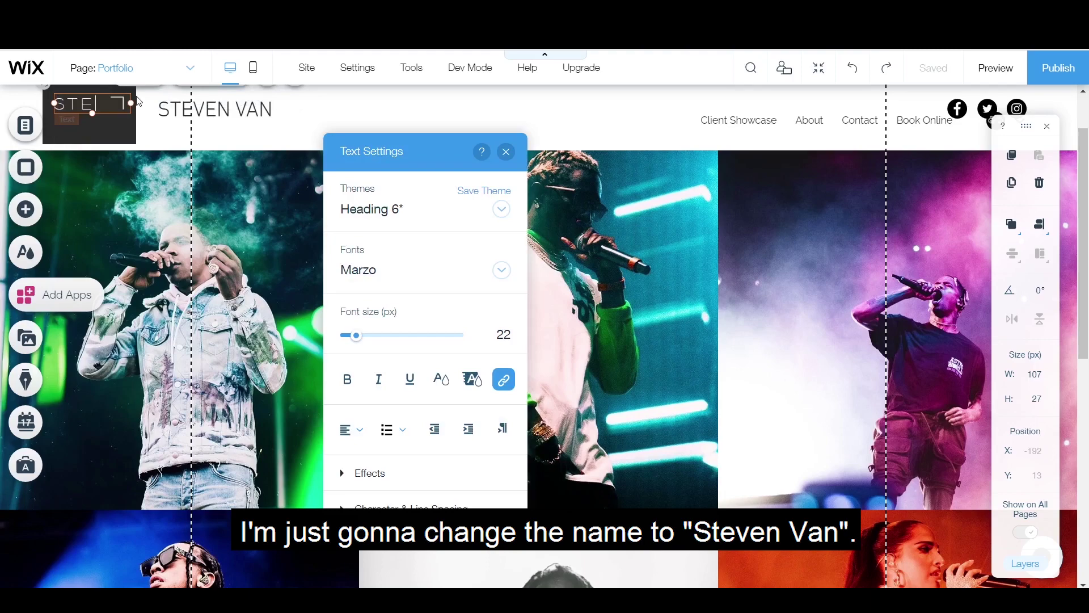
pyautogui.press('Escape')
pyautogui.click(656, 138)
# Step: Delete the header's login bar and move the social icons to the top right
pyautogui.click(782, 140)
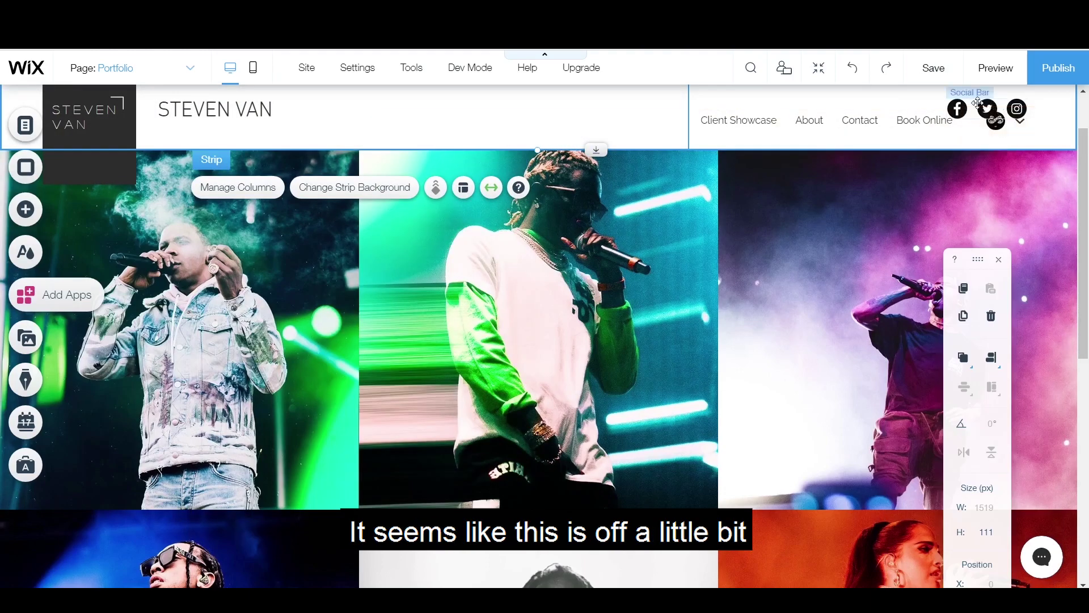
pyautogui.click(1005, 129)
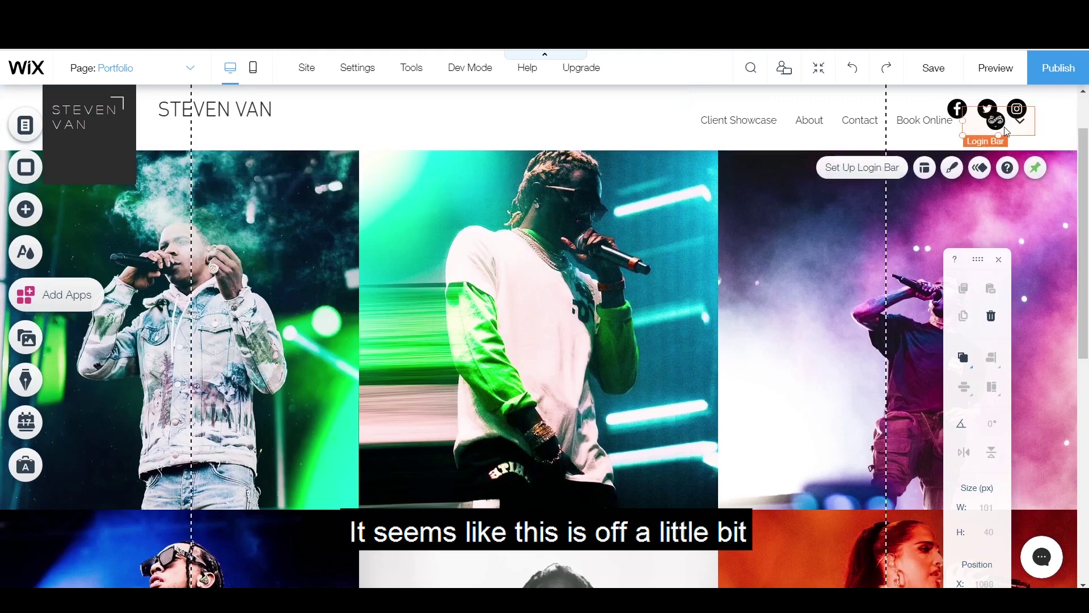
pyautogui.press('Delete')
pyautogui.moveTo(987, 108); pyautogui.dragTo(1011, 111)
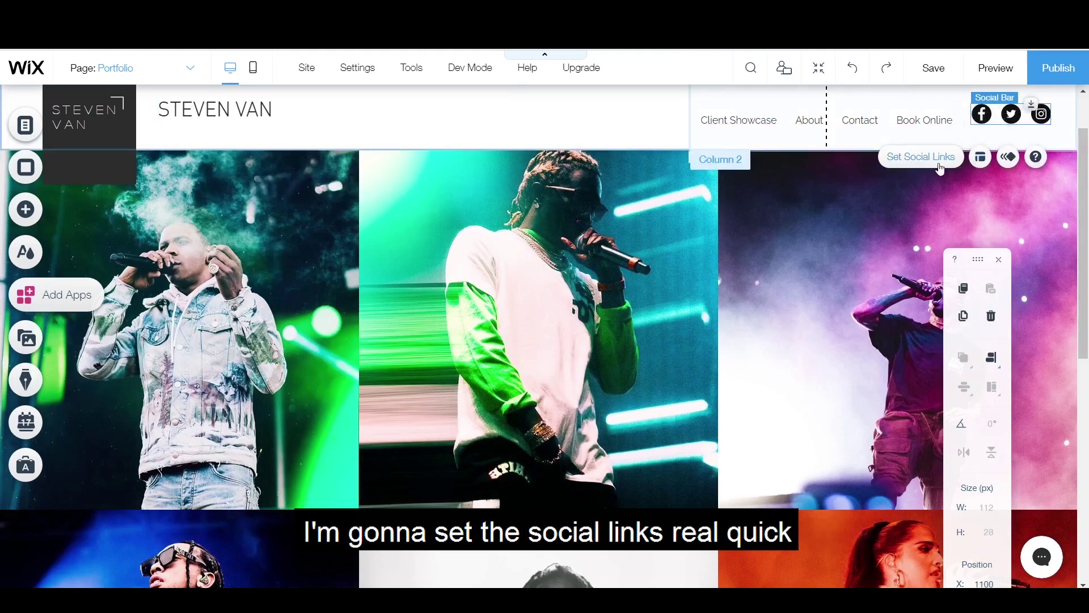
pyautogui.click(939, 165)
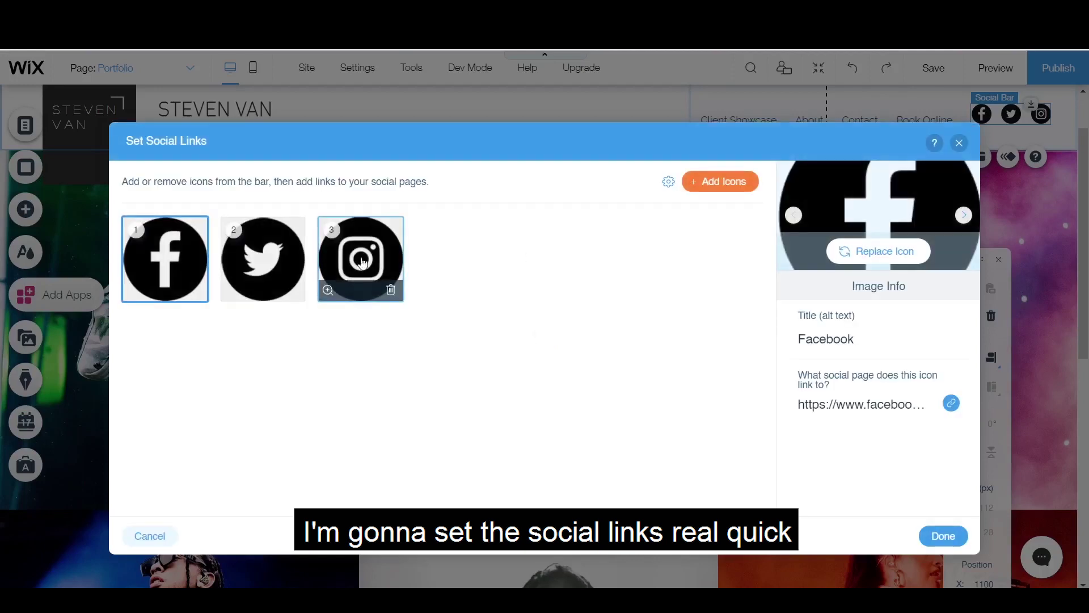
# Step: Link the Facebook and Instagram icons to the photographer's own profile usernames
pyautogui.click(263, 258)
pyautogui.click(361, 258)
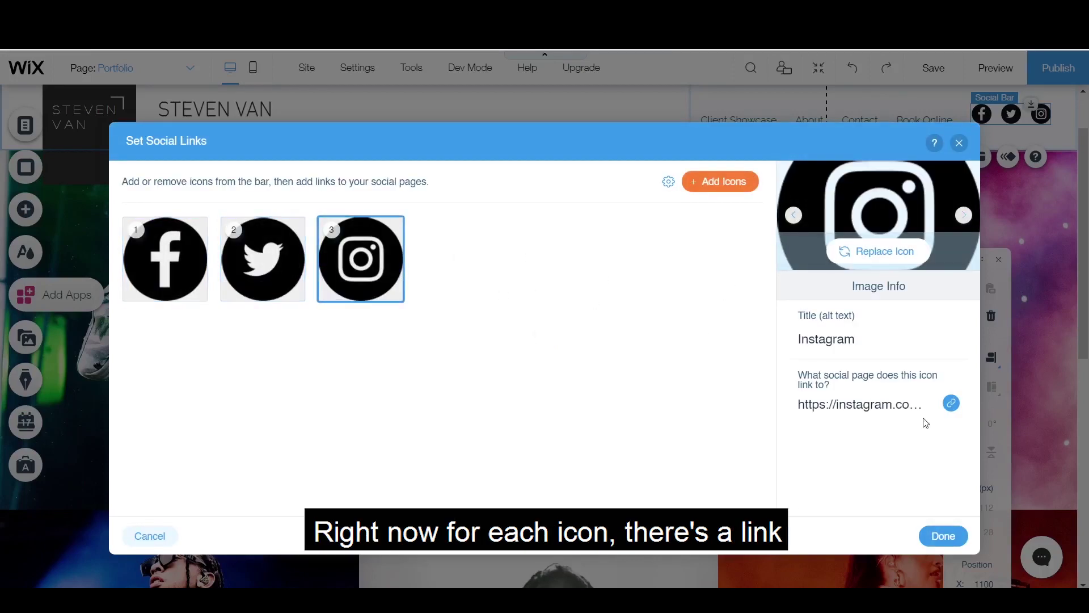
pyautogui.click(221, 259)
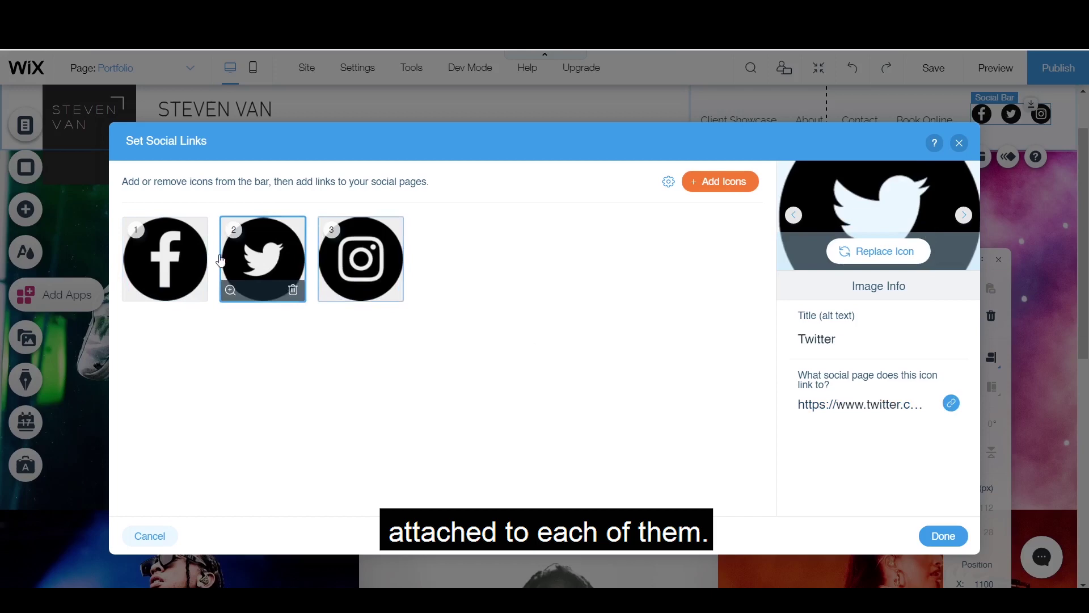
pyautogui.click(165, 258)
pyautogui.click(952, 403)
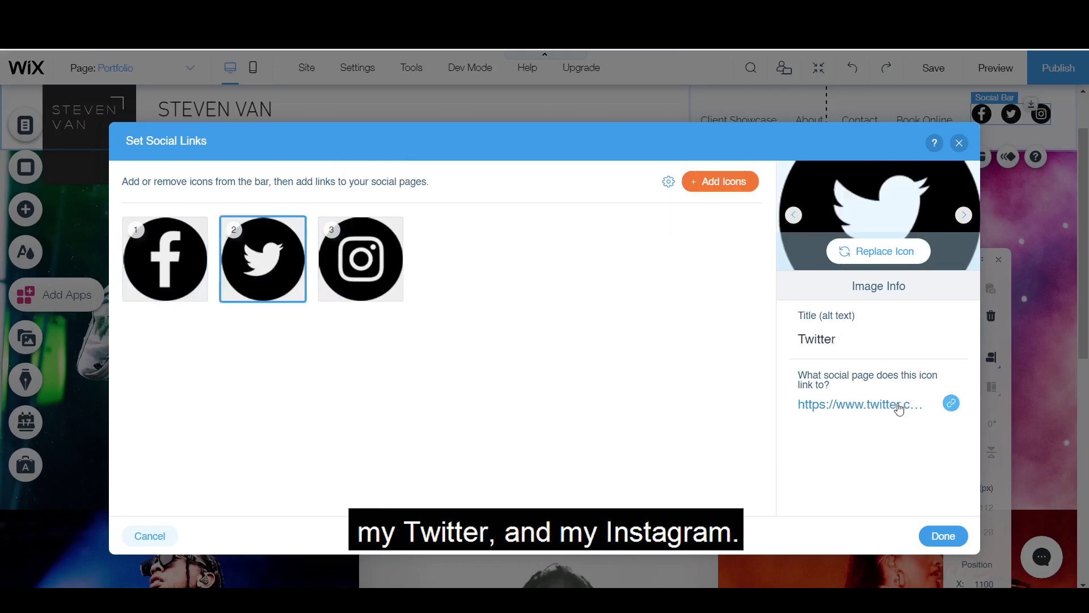
pyautogui.click(898, 406)
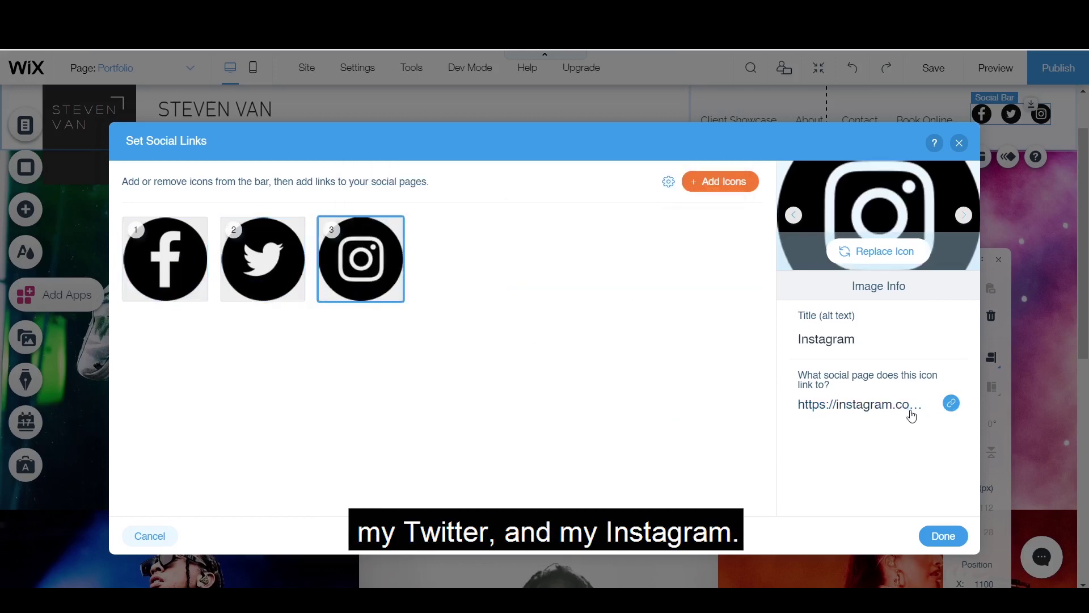
pyautogui.click(912, 411)
pyautogui.doubleClick(645, 222)
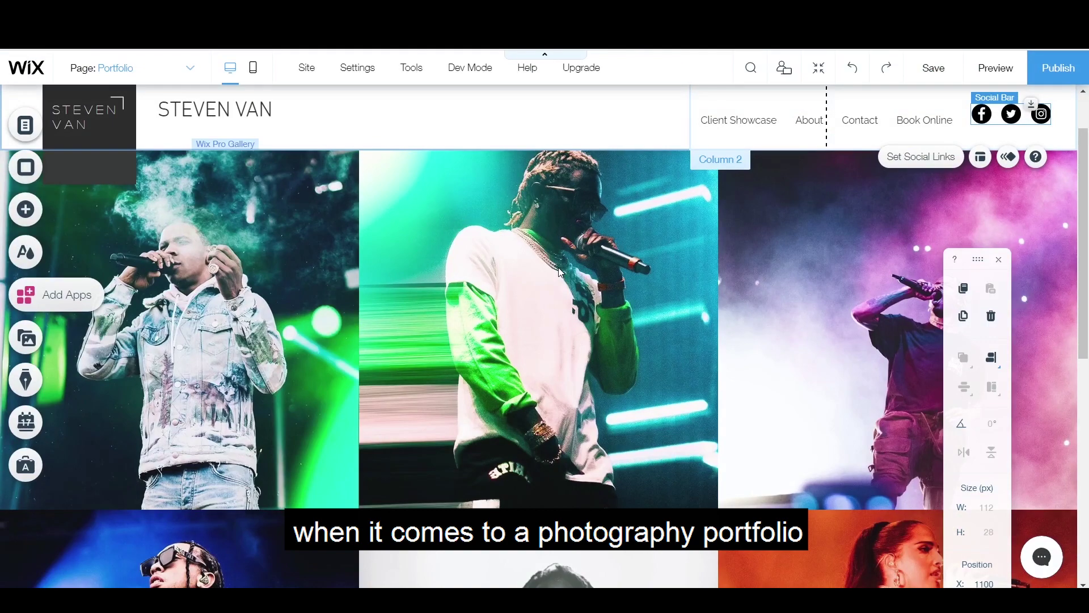
# Step: Browse the page background and contact/form element options, then open the photo gallery's settings
pyautogui.click(26, 180)
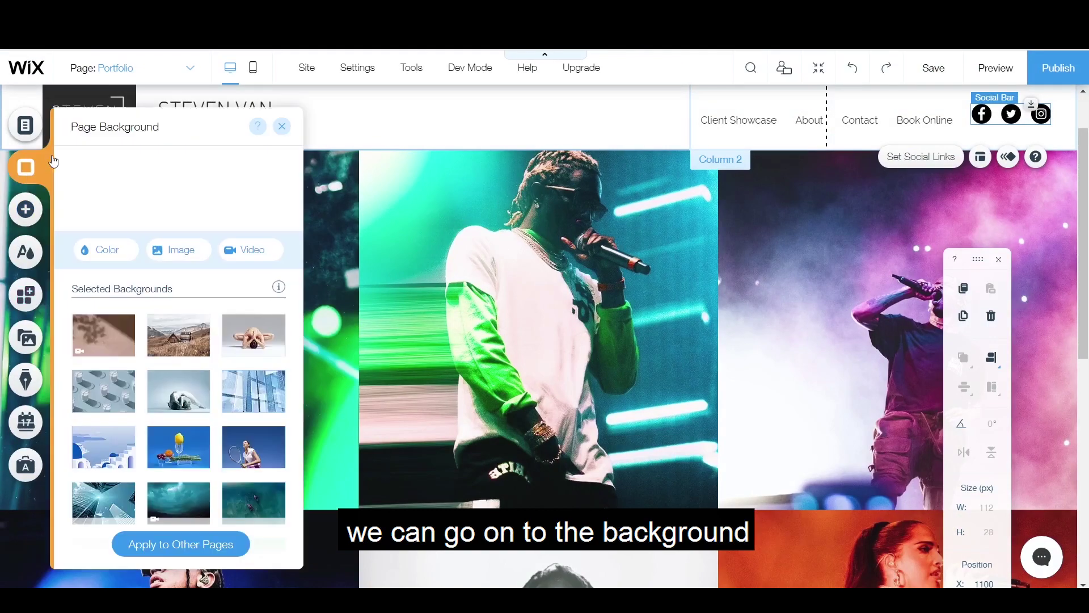
pyautogui.click(57, 204)
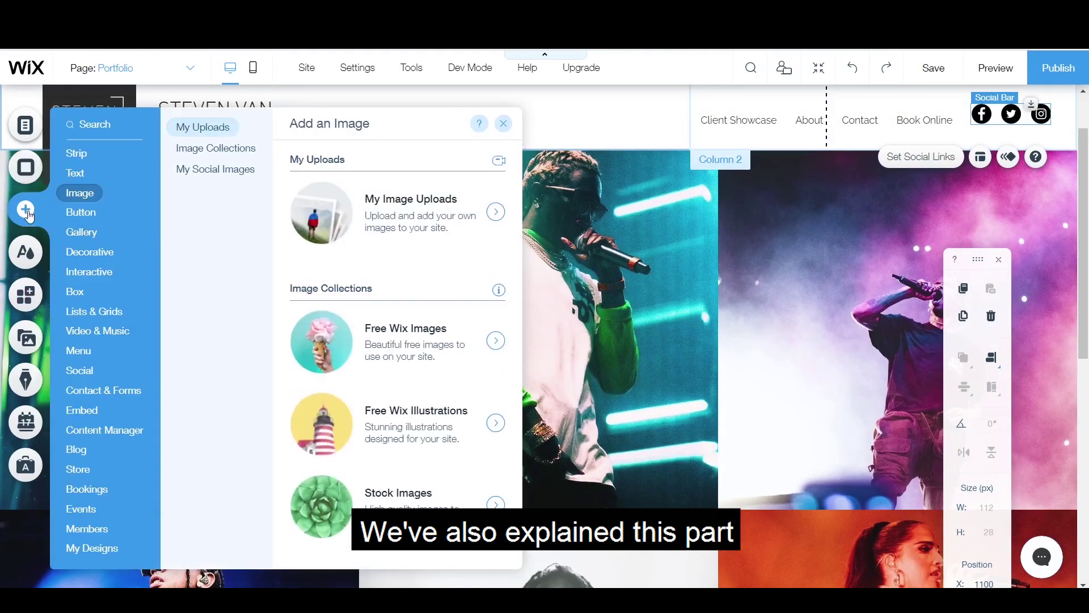
pyautogui.click(104, 390)
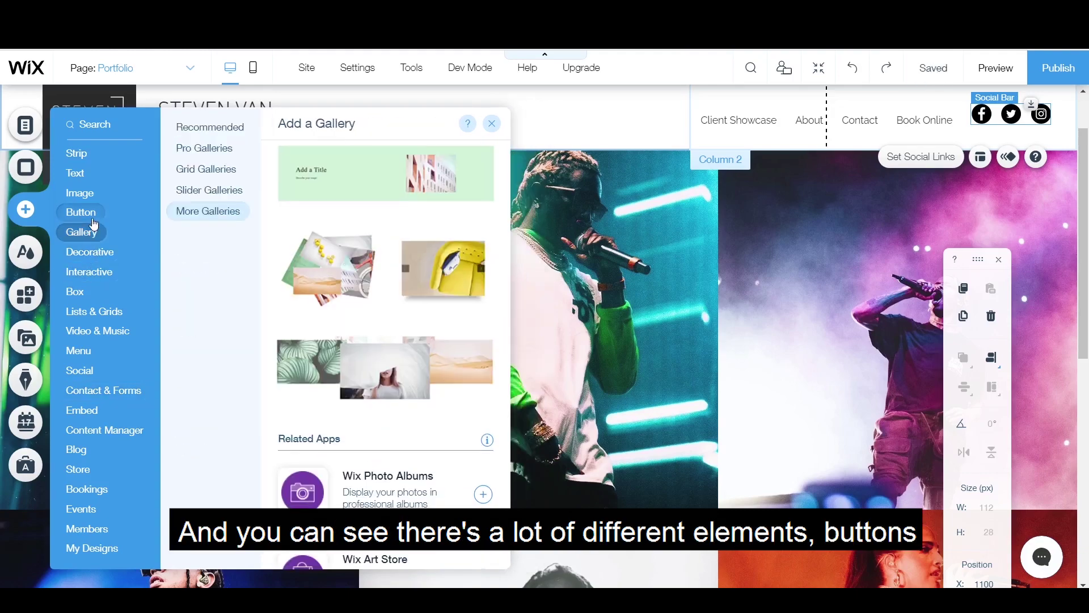
pyautogui.moveTo(93, 222)
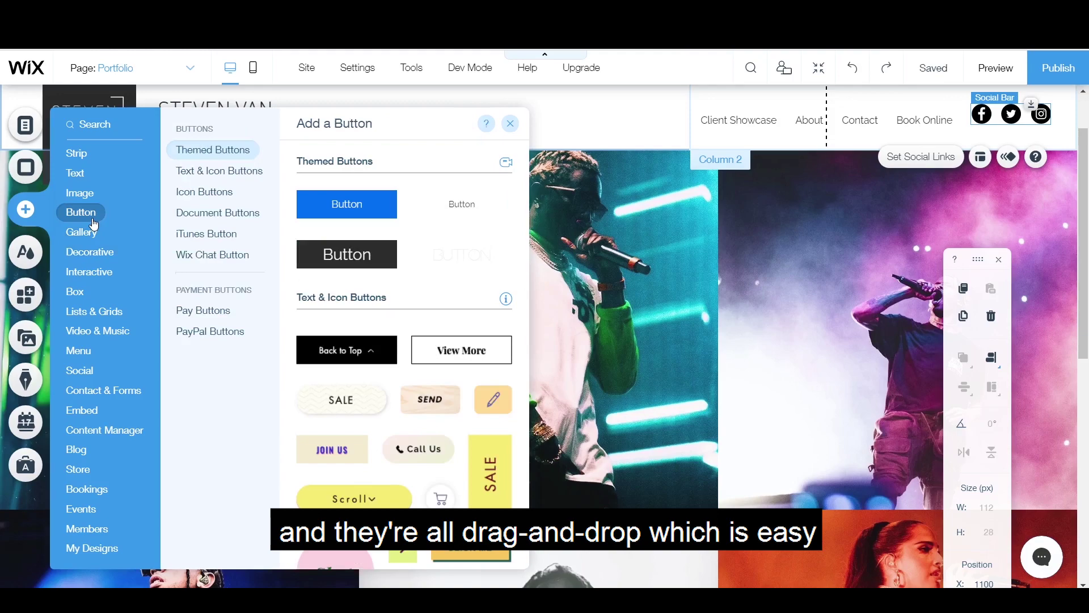
pyautogui.click(862, 241)
pyautogui.click(593, 232)
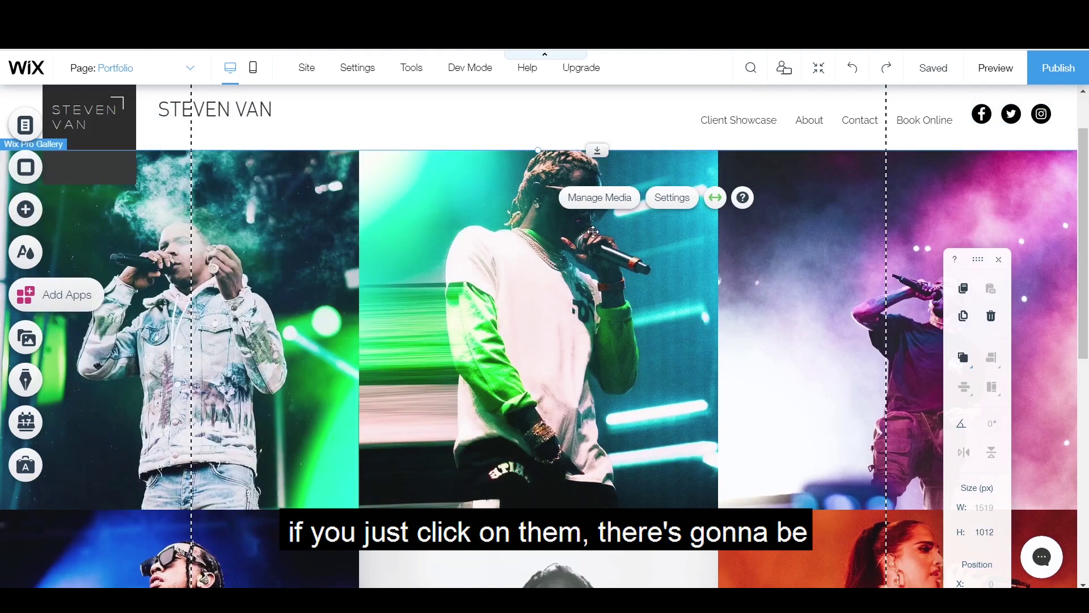
pyautogui.click(670, 204)
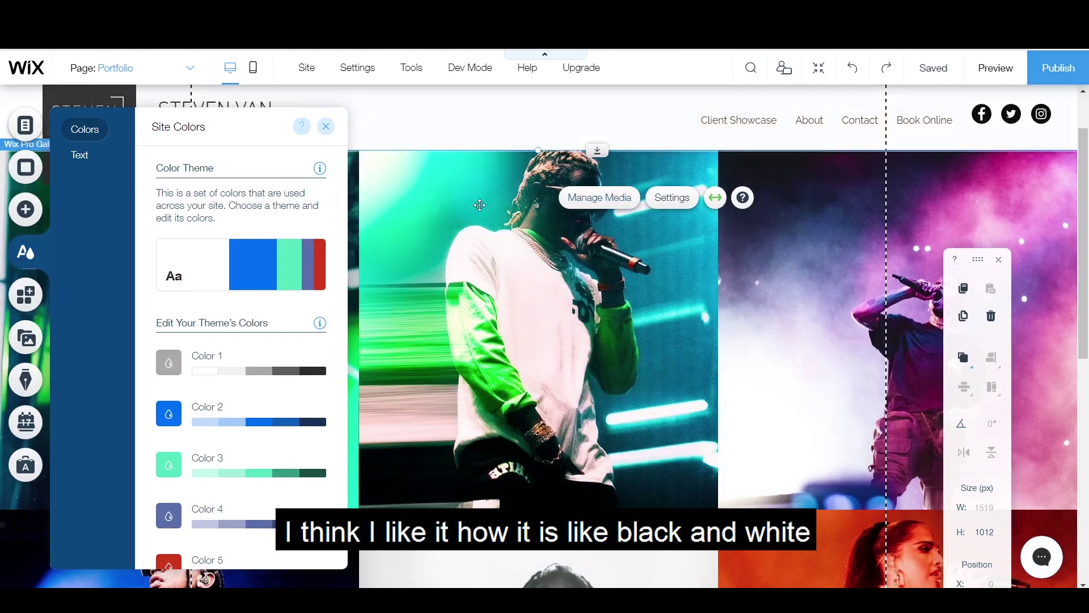
# Step: Browse alternative colour themes and return to the current one unchanged
pyautogui.click(241, 262)
pyautogui.scroll(-3, 232, 477)
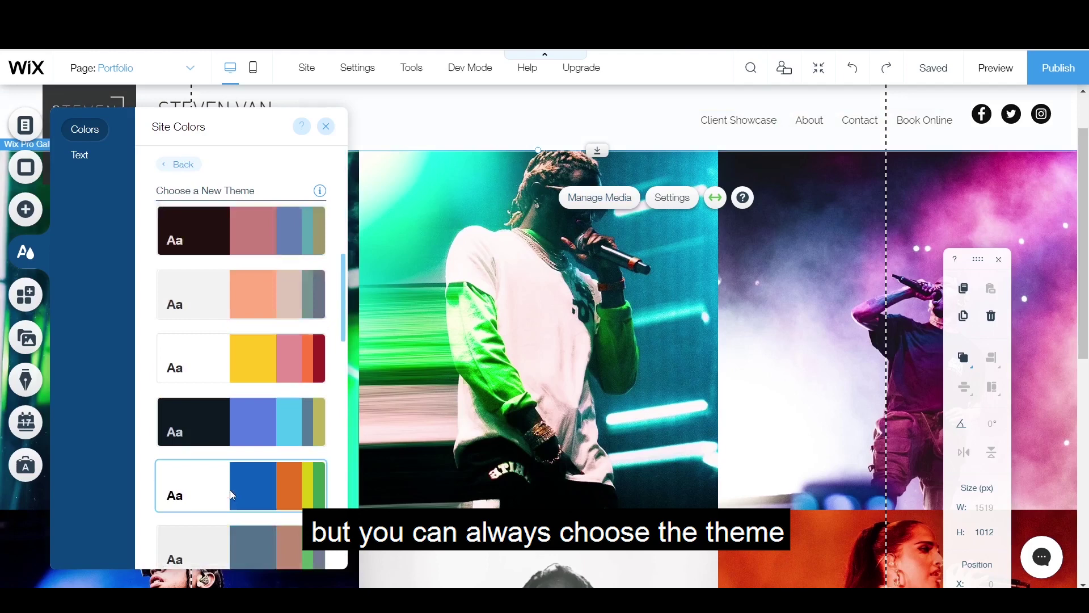
pyautogui.scroll(3, 238, 398)
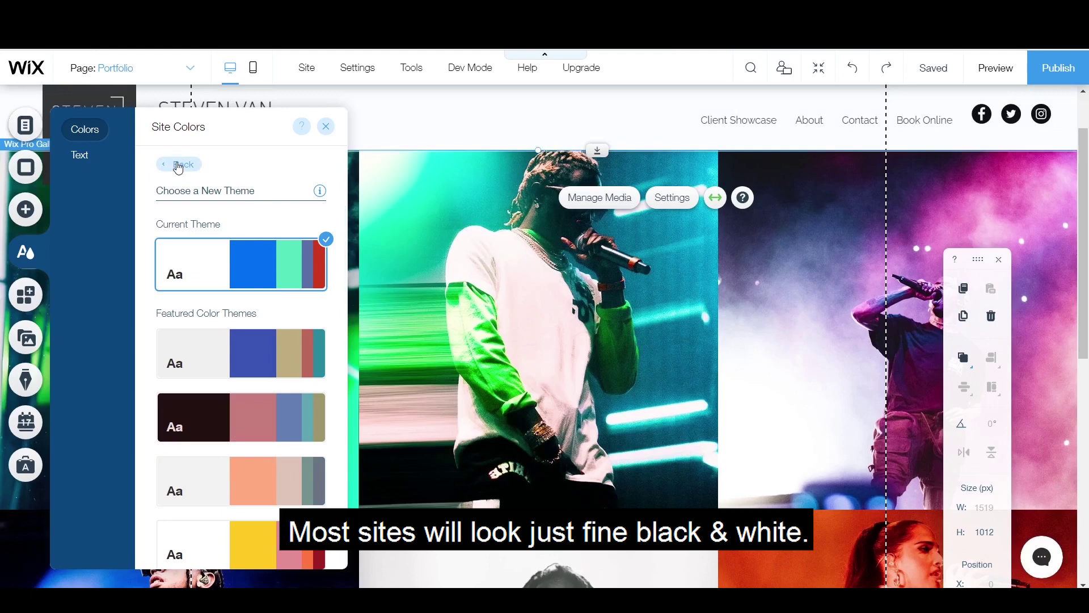
pyautogui.click(178, 165)
# Step: Review the text themes and Heading 2 style without changes, then close site design
pyautogui.click(77, 155)
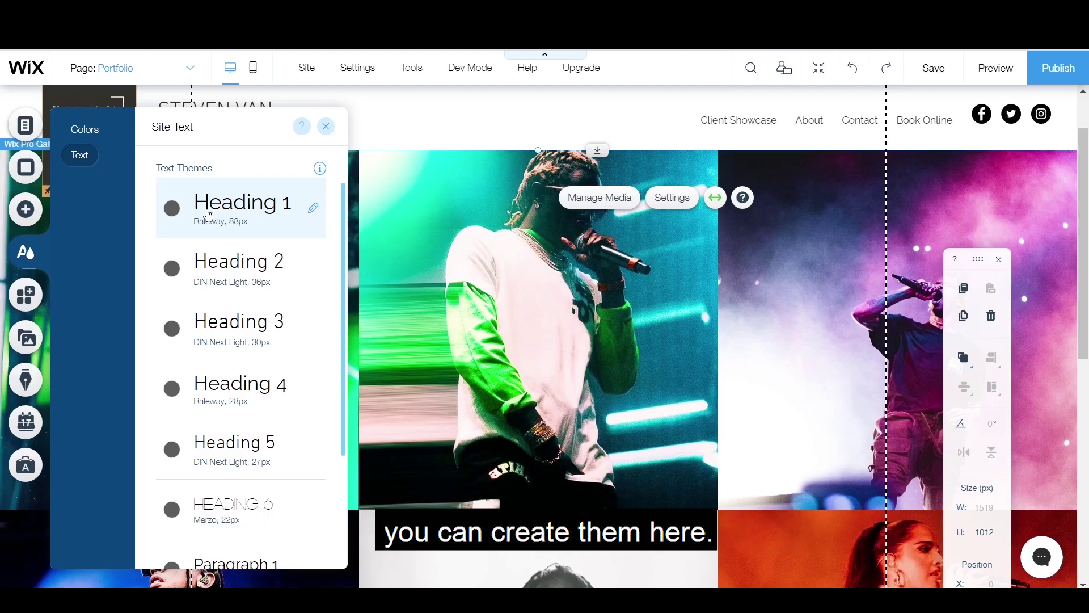
pyautogui.click(309, 268)
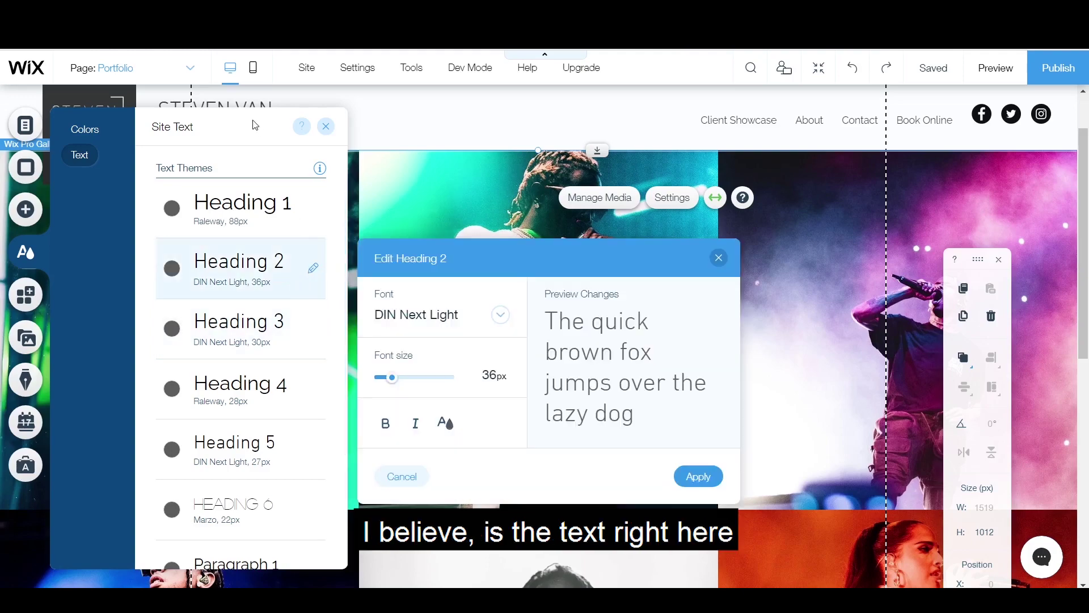
pyautogui.click(326, 126)
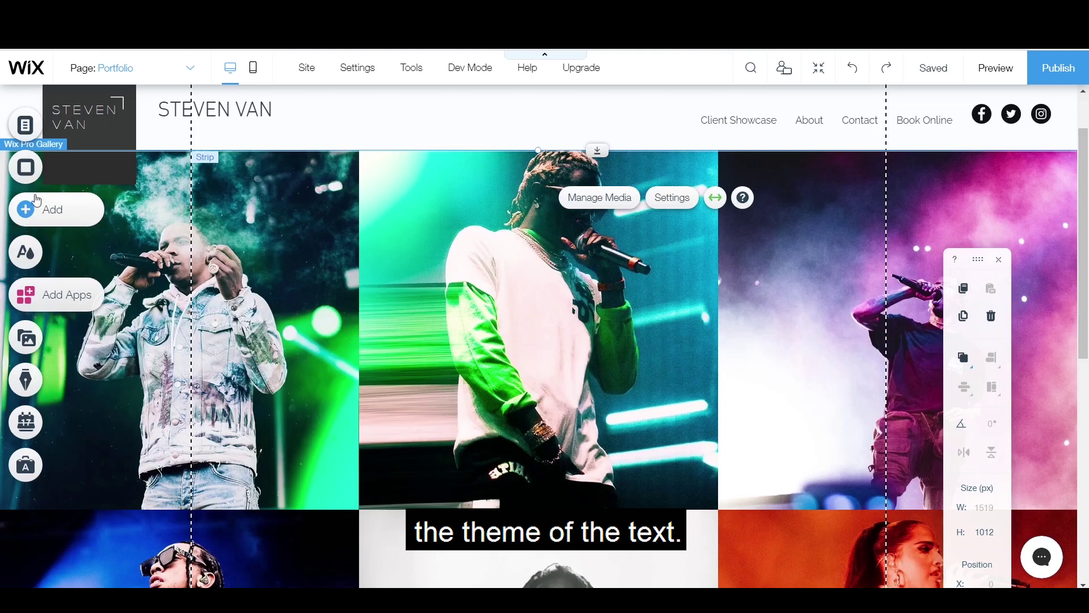
pyautogui.click(25, 252)
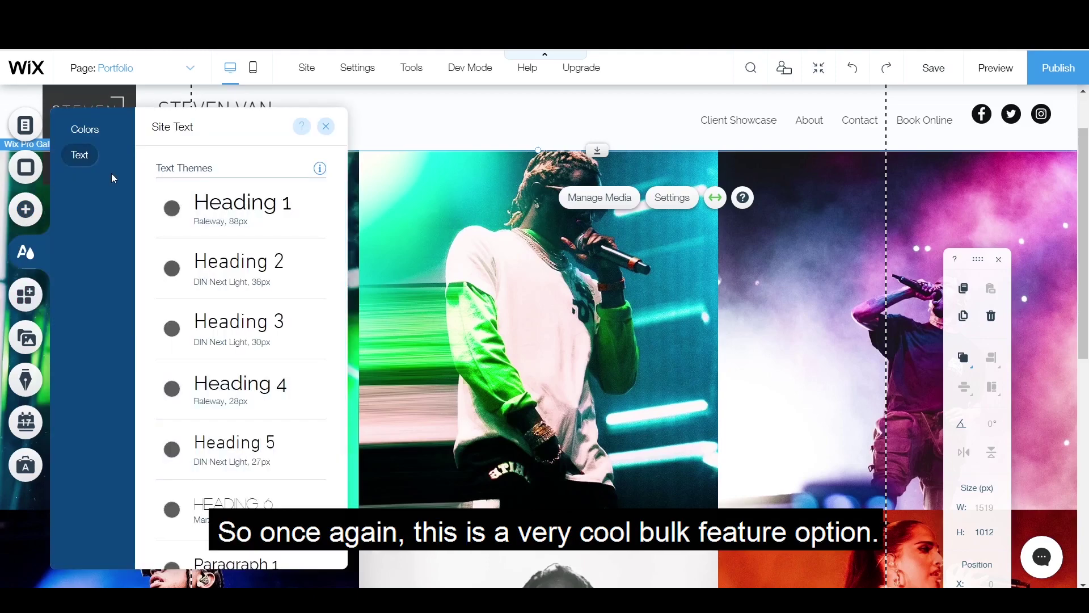
pyautogui.click(26, 252)
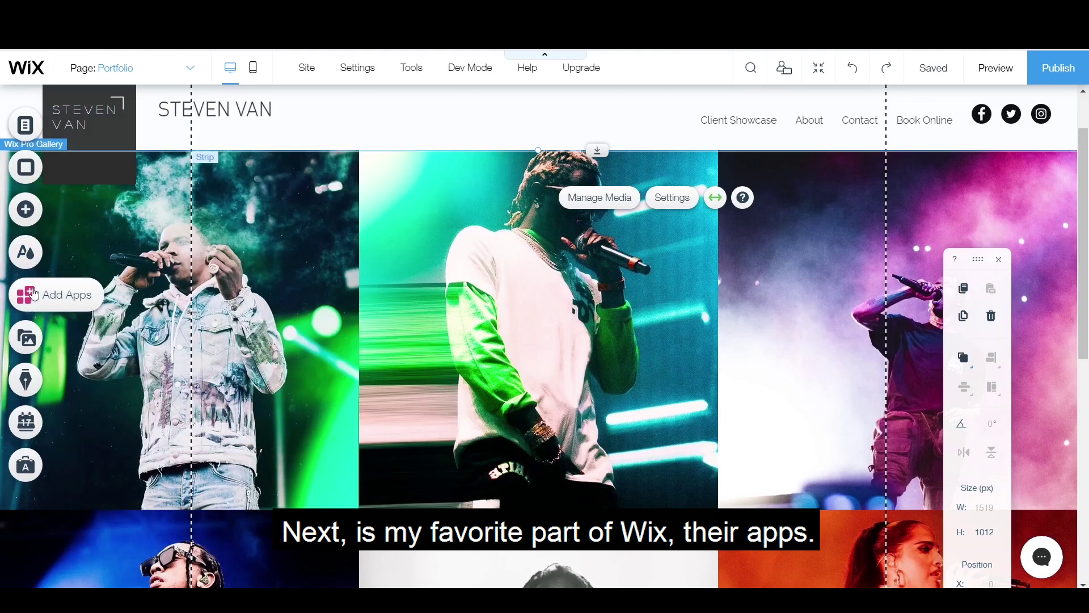
# Step: Add the Tidio Live Chat app from the App Market
pyautogui.click(34, 294)
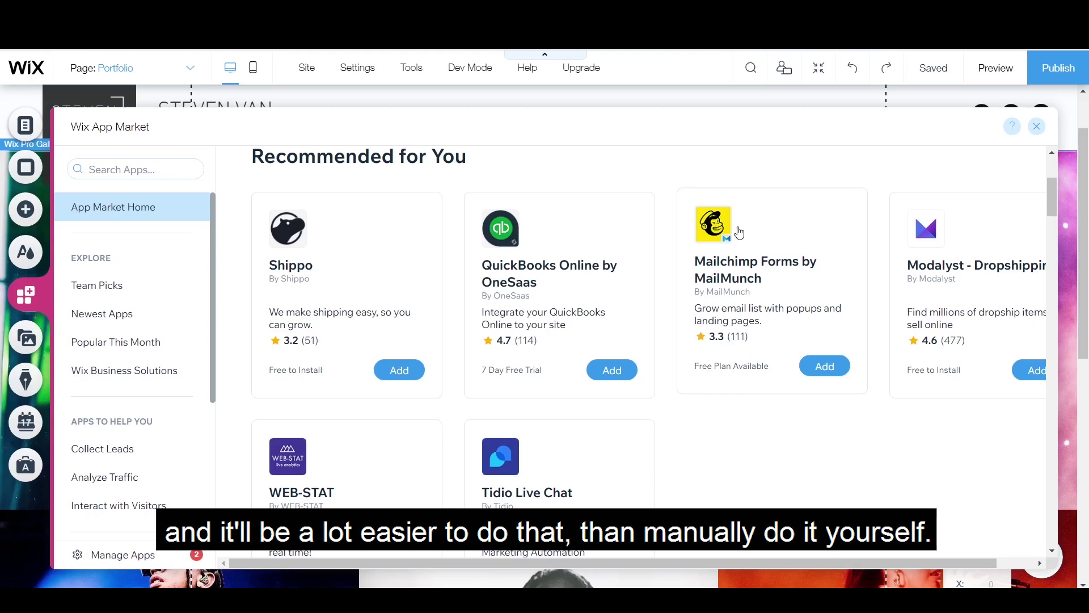
pyautogui.scroll(-3, 740, 233)
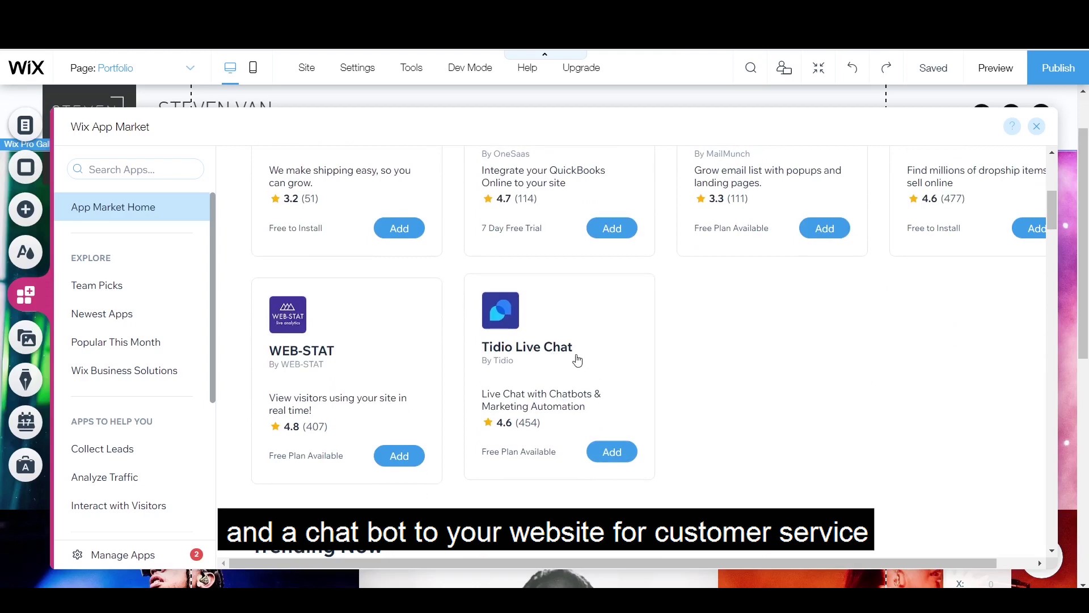
pyautogui.click(613, 454)
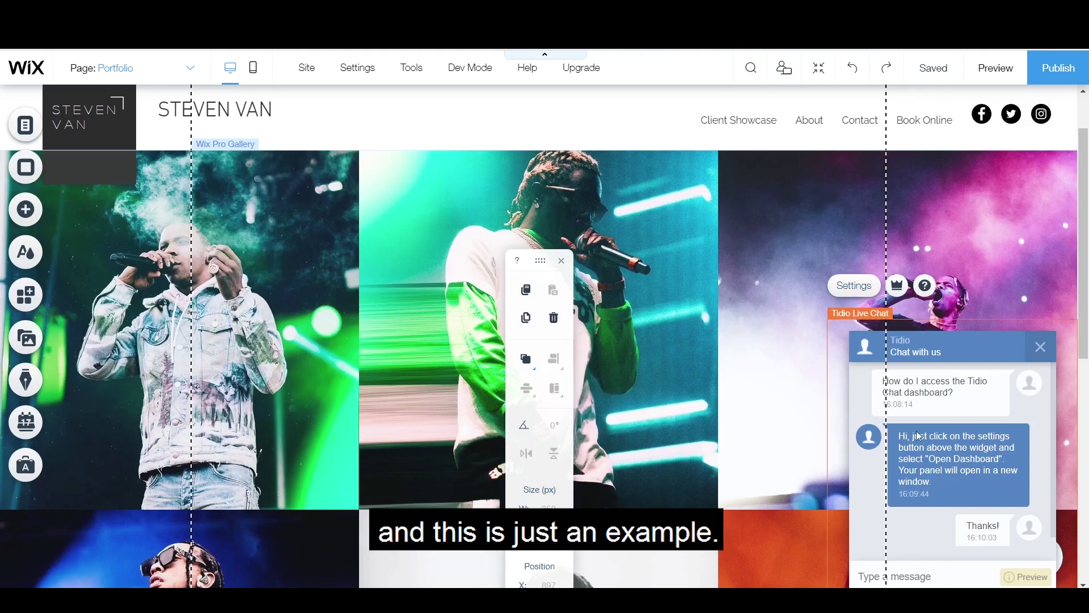
# Step: Browse more apps, then bring up the Media library with DSC06464.jpg, DSC02259.jpg and 6.jpg
pyautogui.click(26, 294)
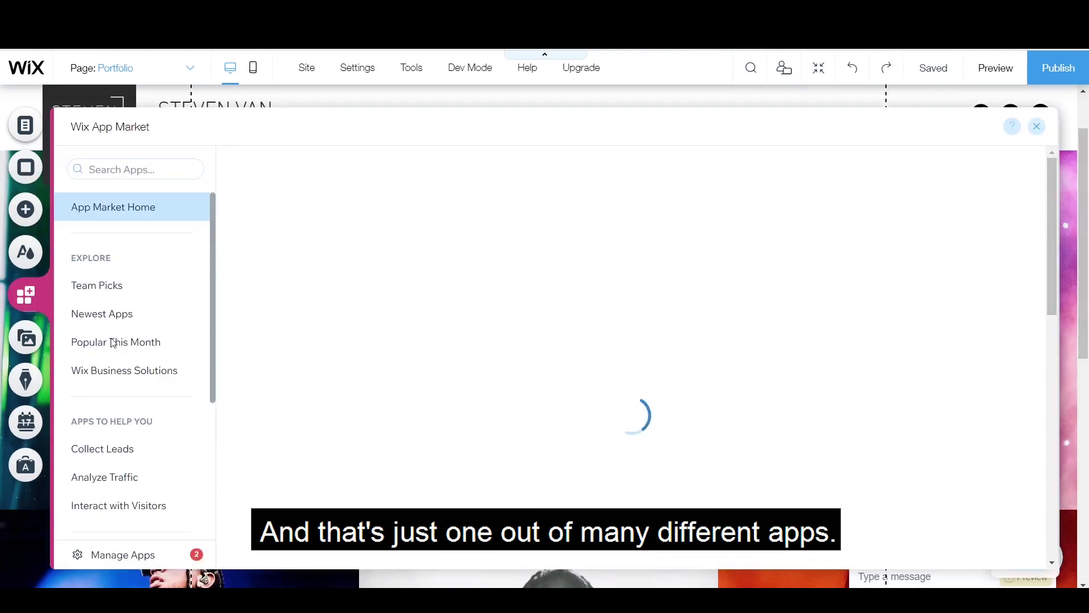
pyautogui.scroll(-4, 964, 295)
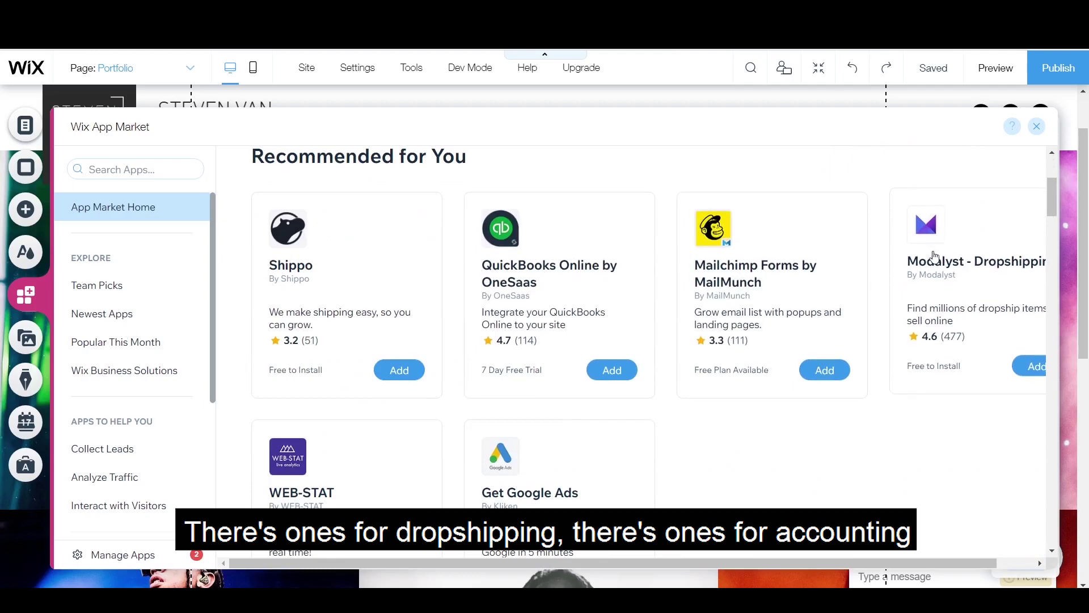
pyautogui.scroll(-7, 839, 408)
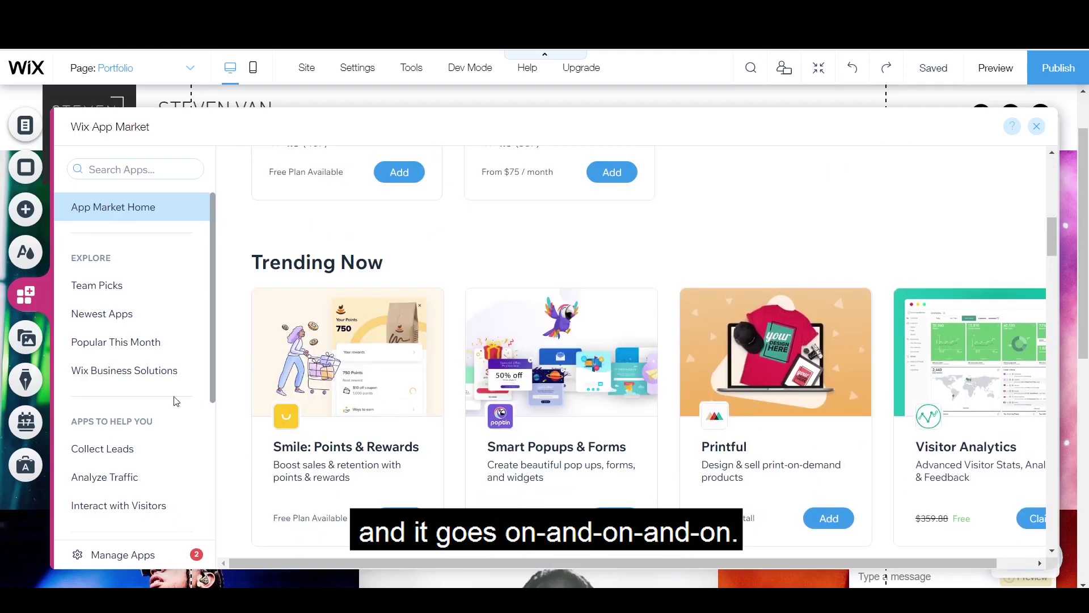
pyautogui.scroll(-4, 141, 347)
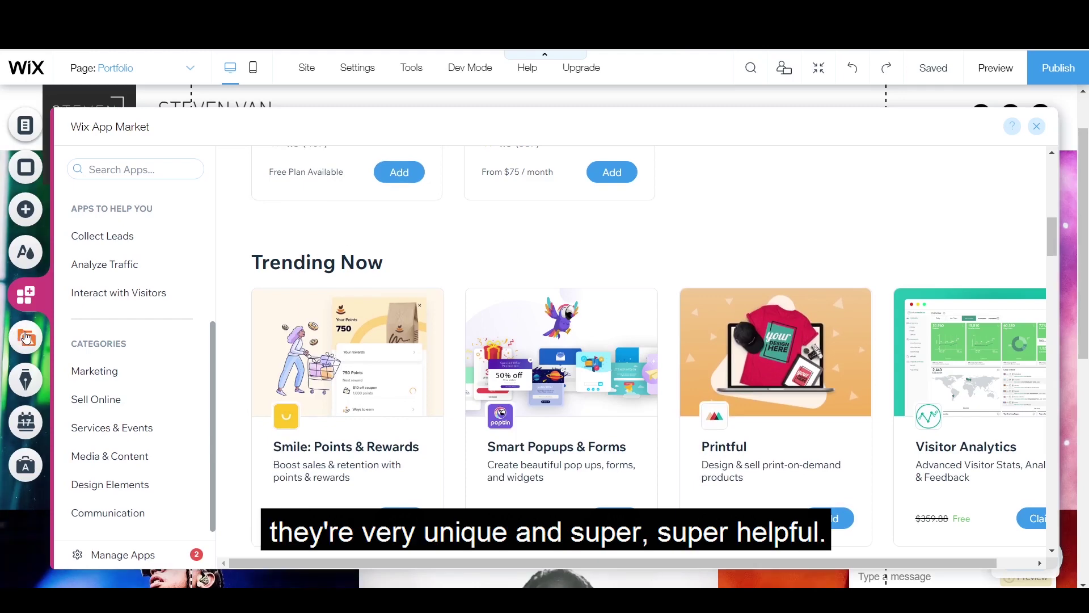
pyautogui.click(25, 337)
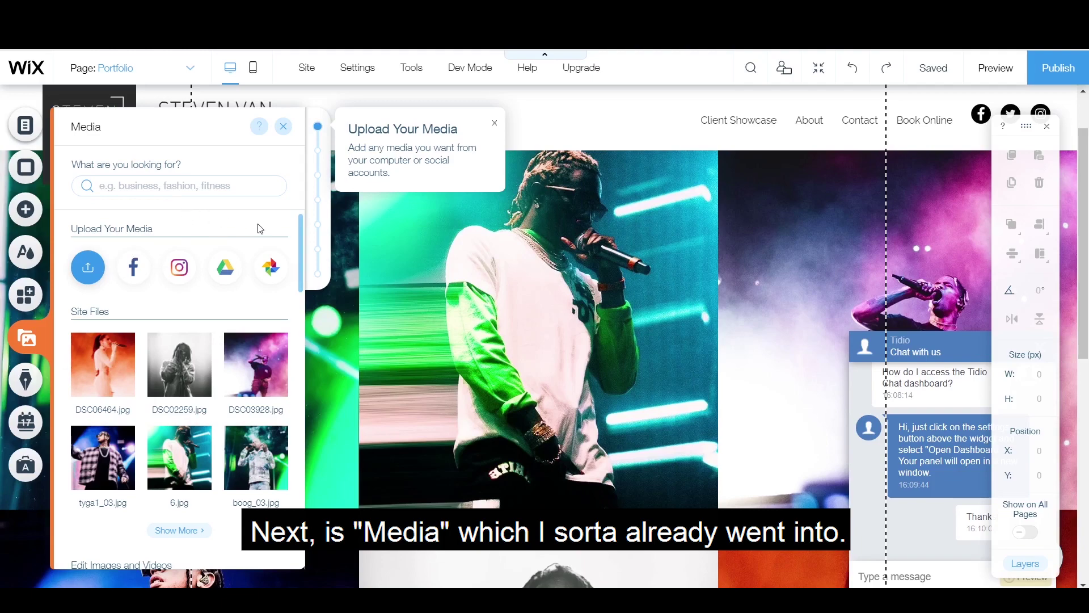
# Step: Bring up the Start a Blog panel with its Add Now option
pyautogui.scroll(-4, 276, 233)
pyautogui.click(26, 380)
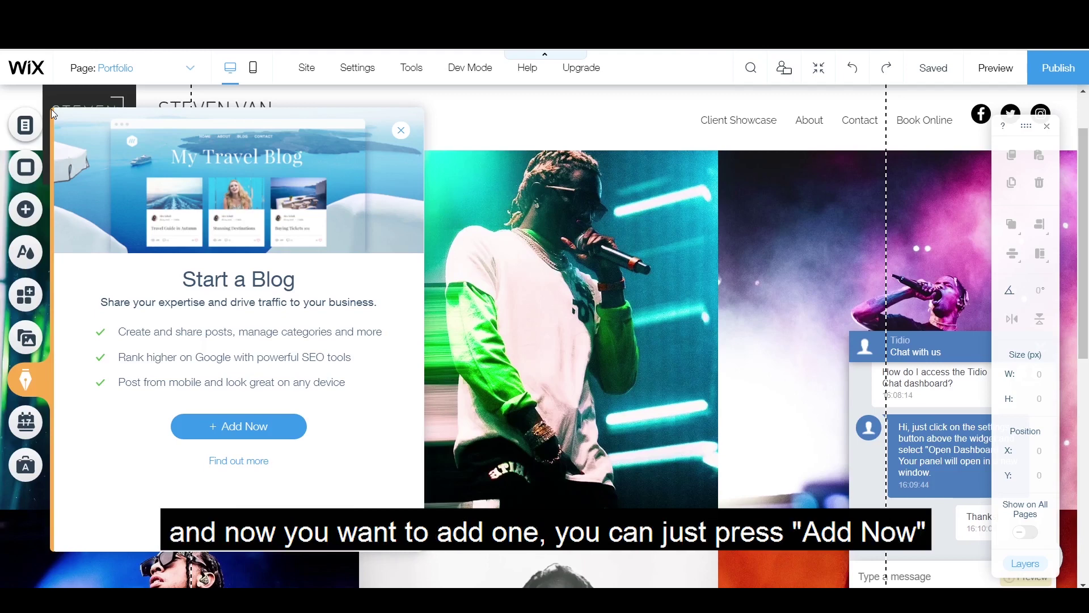
# Step: Add a blog page with sample posts, then review its feed settings, layout and post list
pyautogui.click(238, 426)
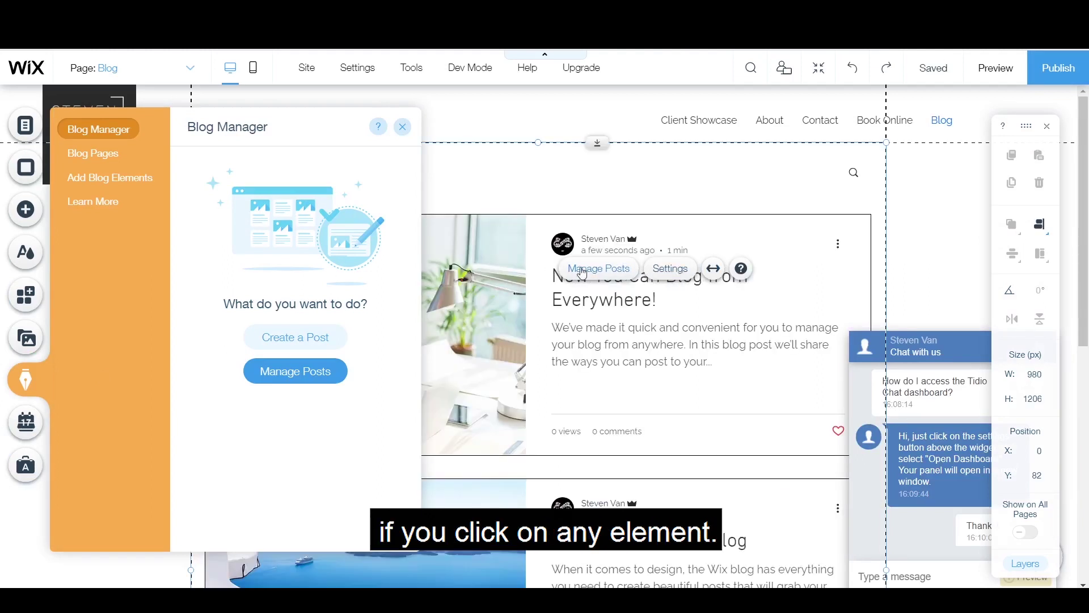
pyautogui.click(669, 269)
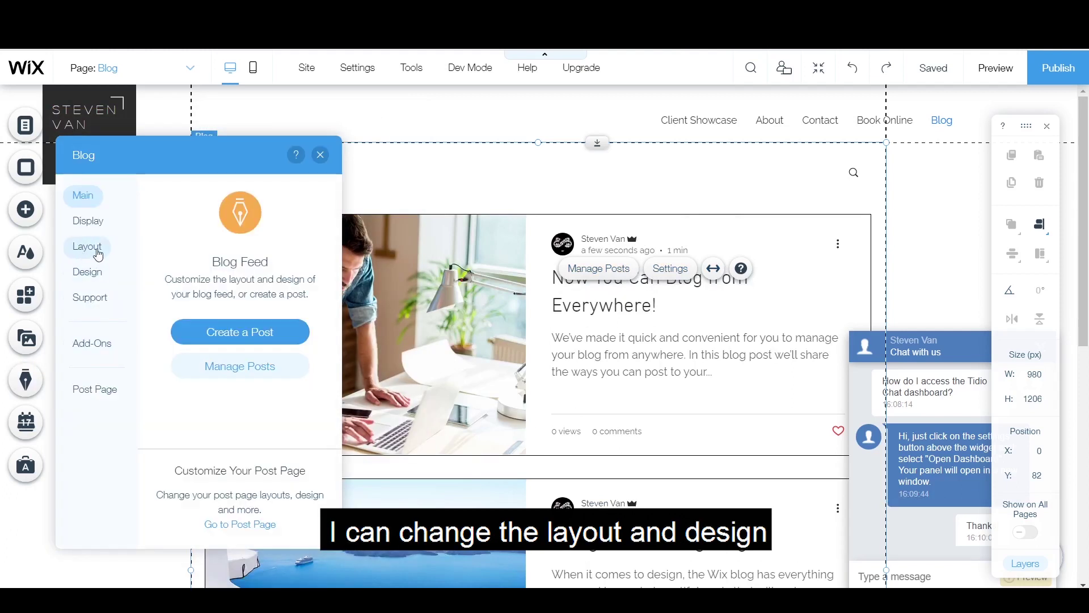
pyautogui.click(90, 269)
pyautogui.click(619, 270)
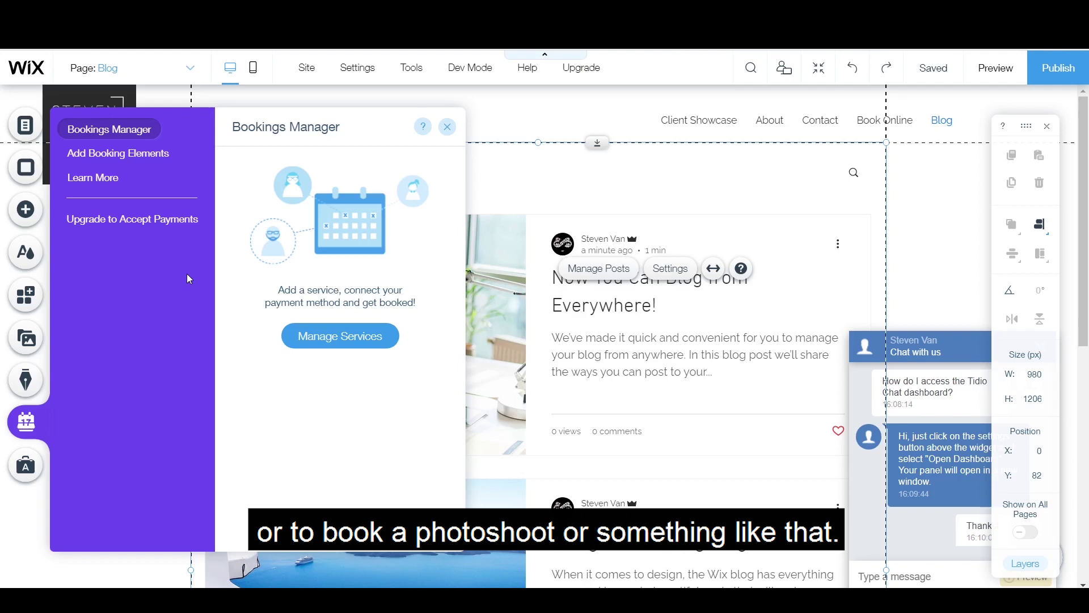
# Step: Revisit the blog manager and browse the Ascend marketing home dashboard
pyautogui.click(26, 380)
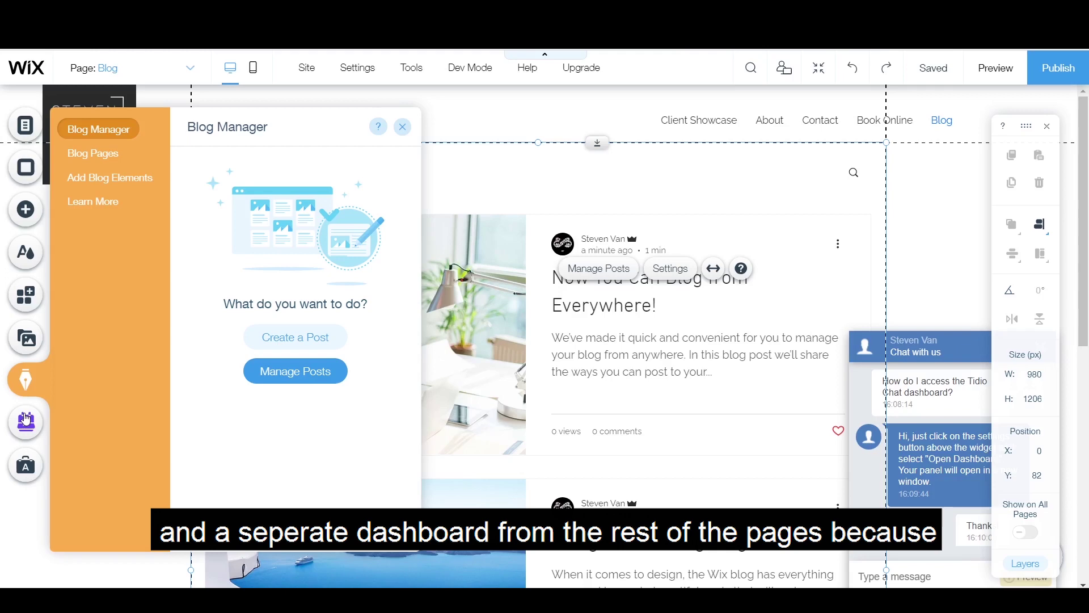
pyautogui.click(26, 465)
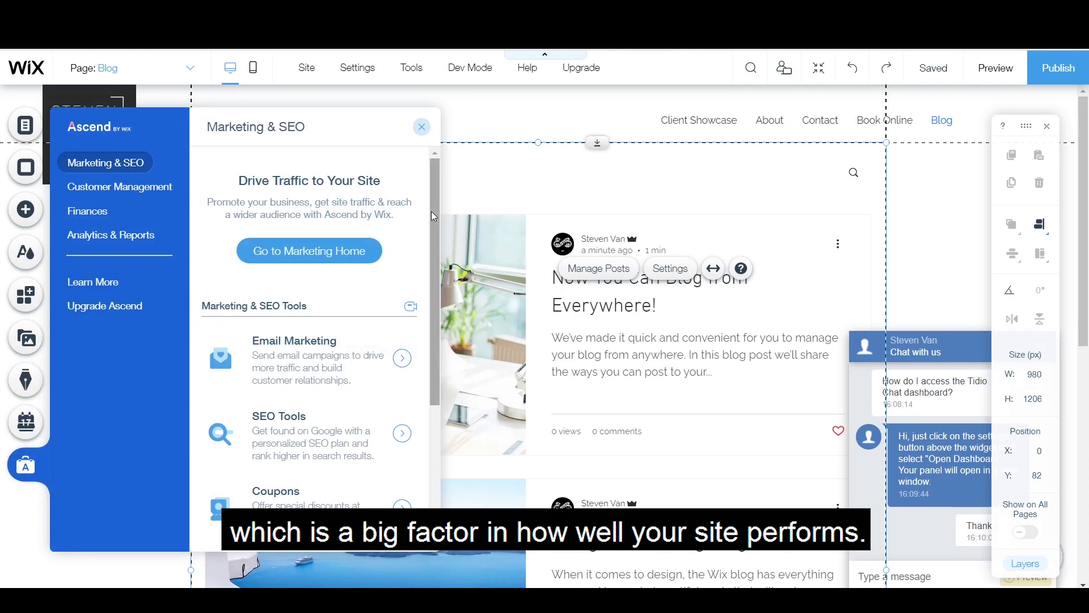
pyautogui.click(312, 249)
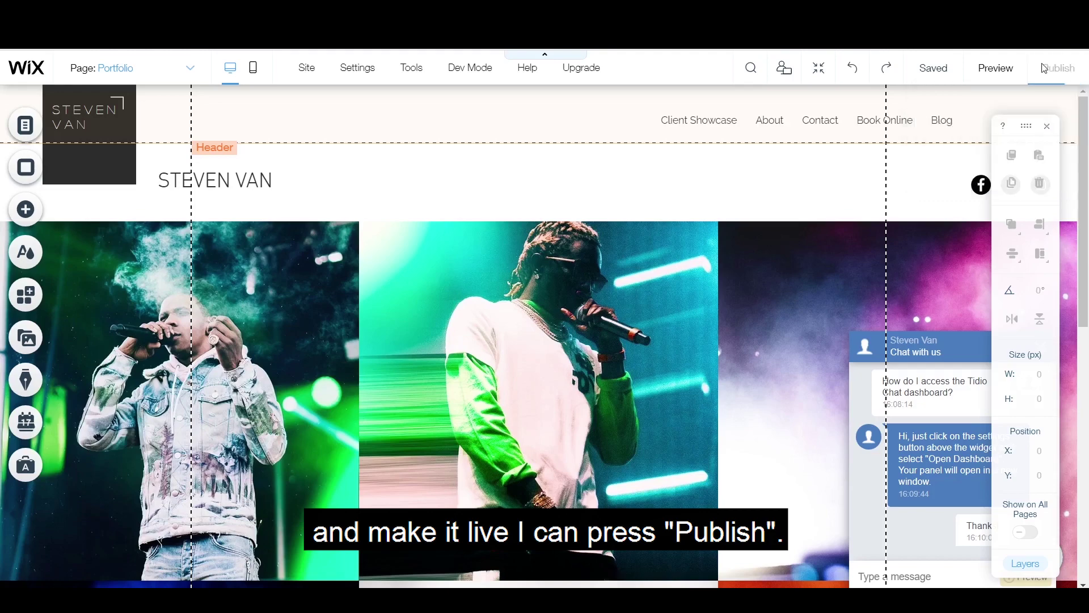
# Step: Open the site's domain settings and start buying a new domain
pyautogui.moveTo(358, 68)
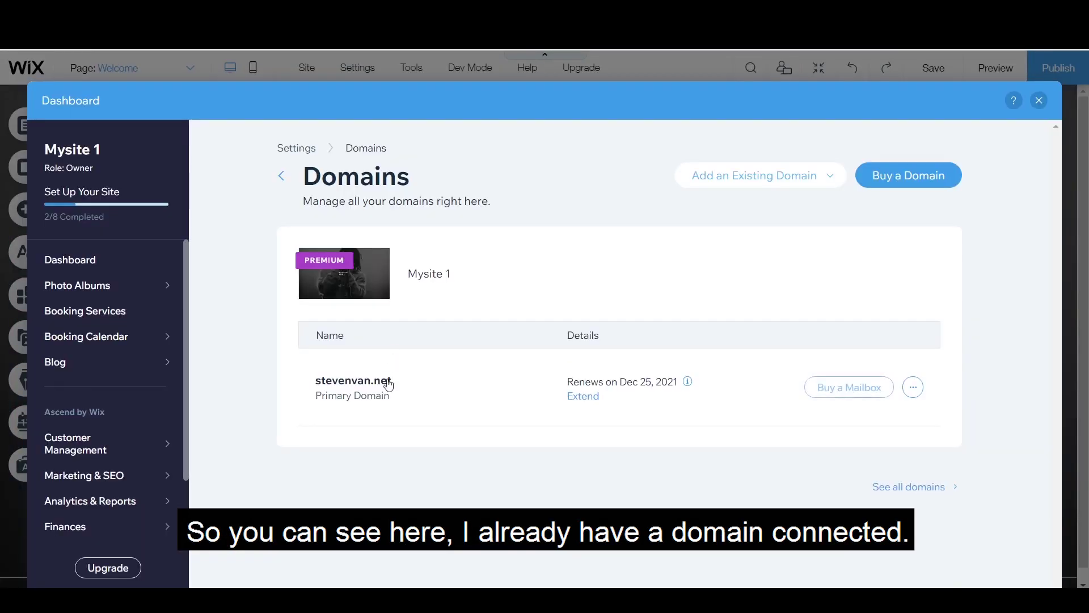
pyautogui.moveTo(384, 382); pyautogui.dragTo(319, 392)
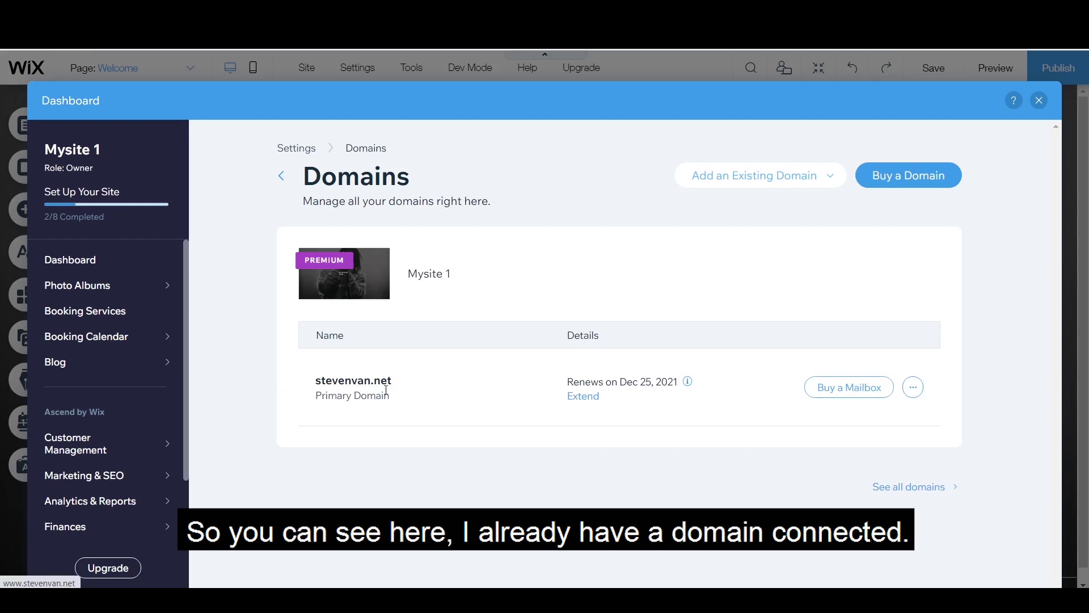
pyautogui.click(915, 177)
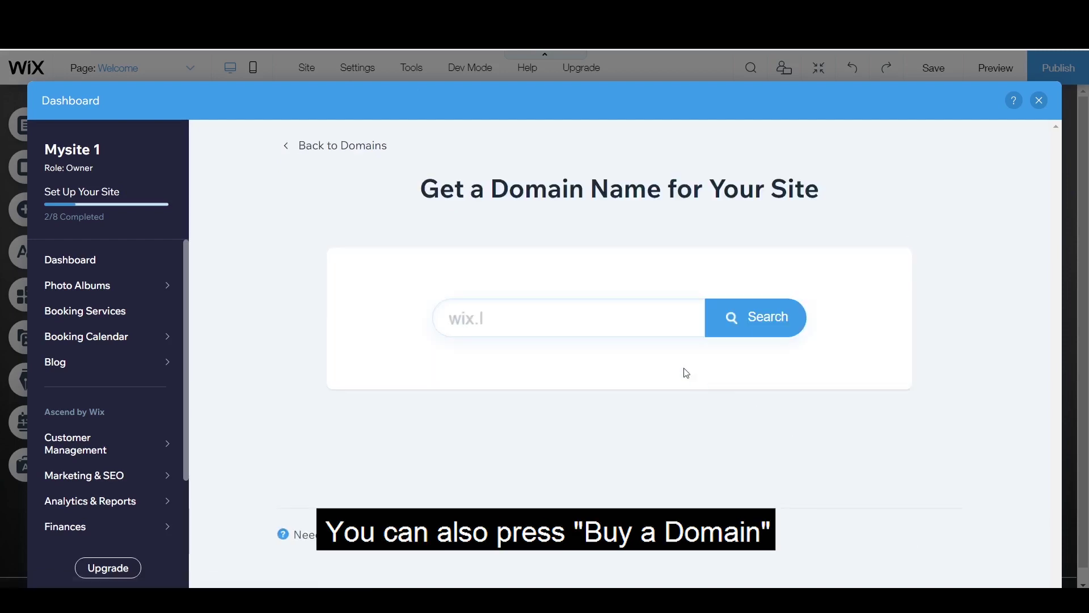
pyautogui.click(578, 316)
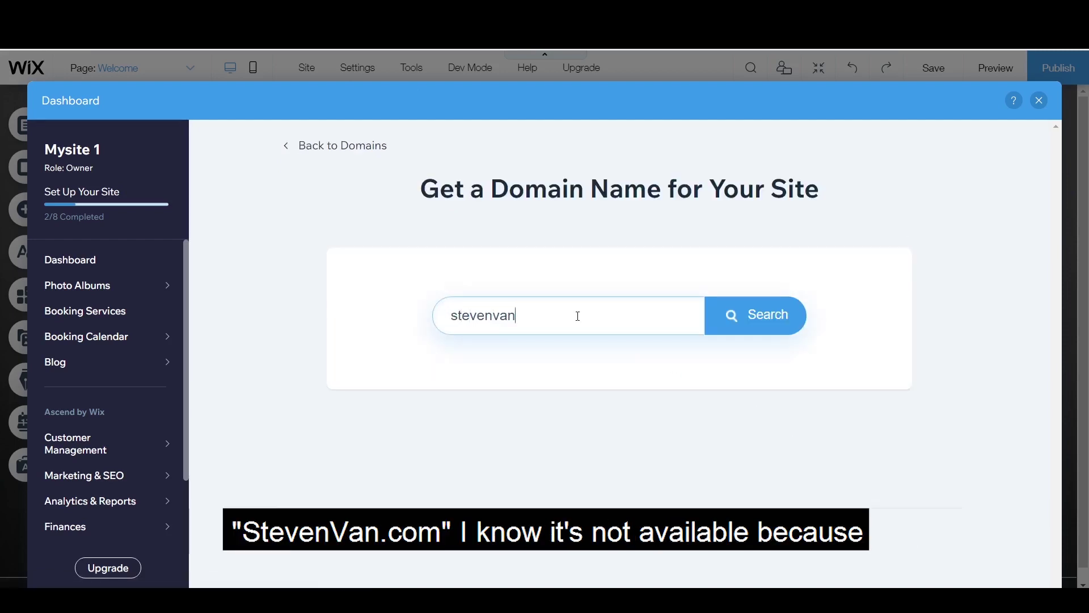
pyautogui.press('Return')
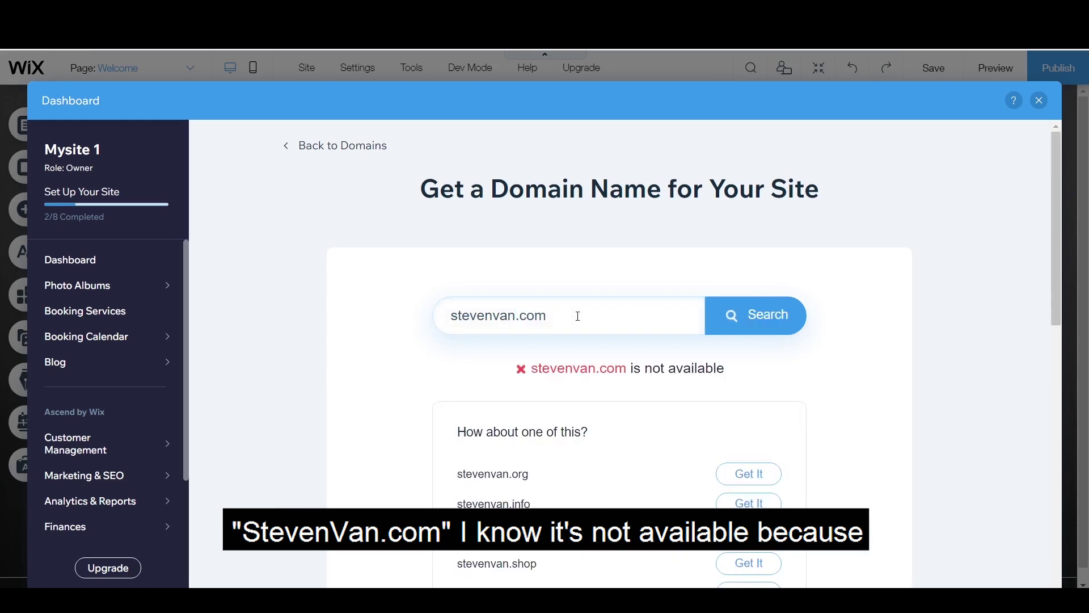
pyautogui.scroll(-1, 630, 369)
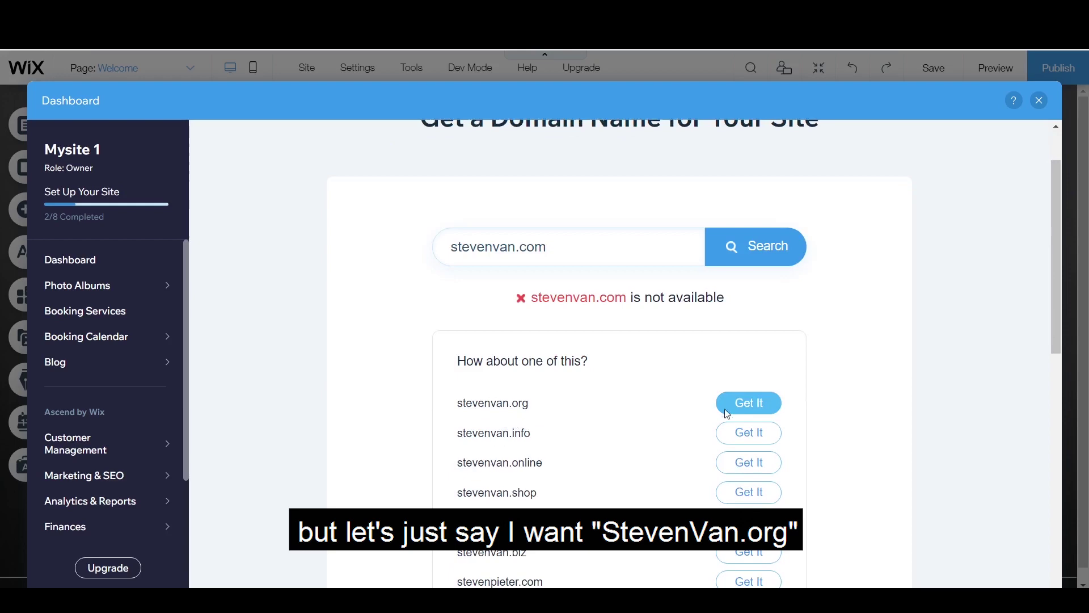
pyautogui.click(743, 403)
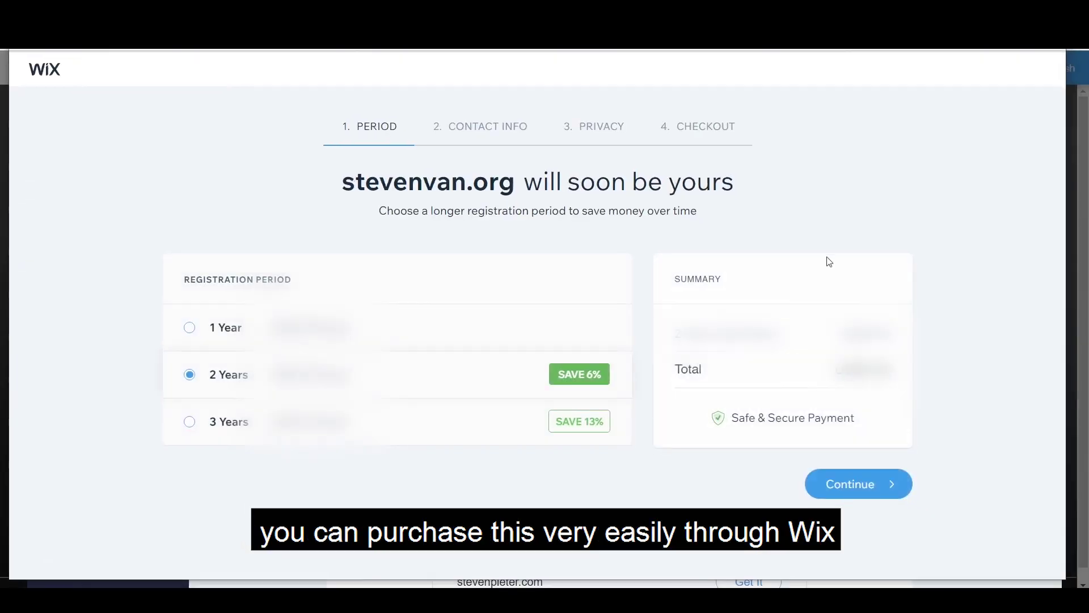